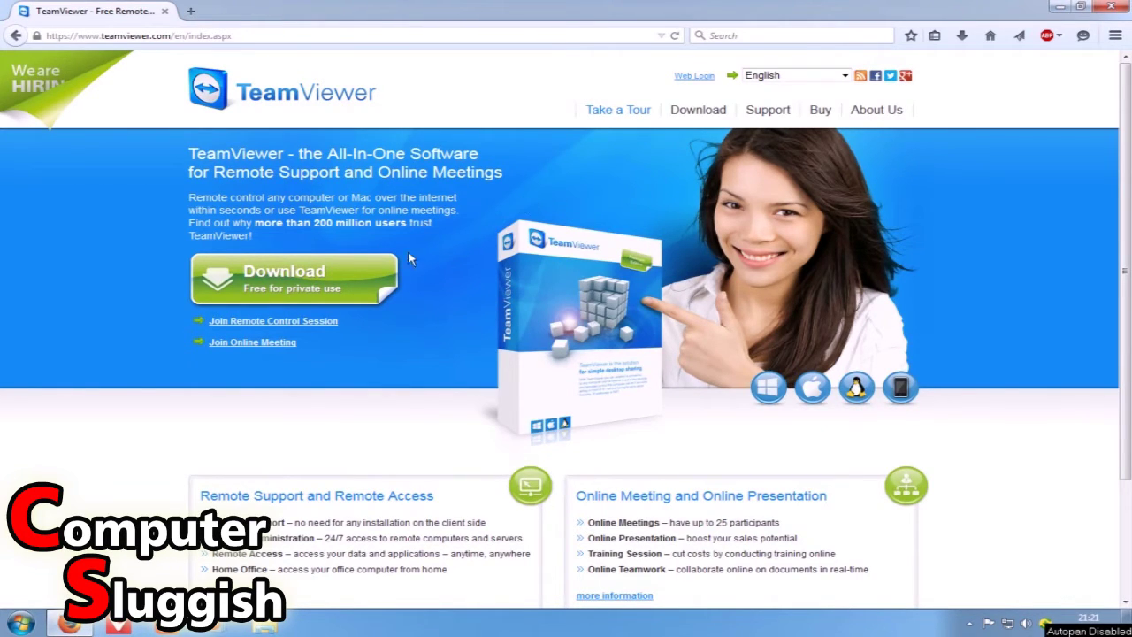
Download TeamViewer_Setup_en.exe in Firefox and run it from the downloads list.
{"action": "left_click", "coordinate": [334, 289]}
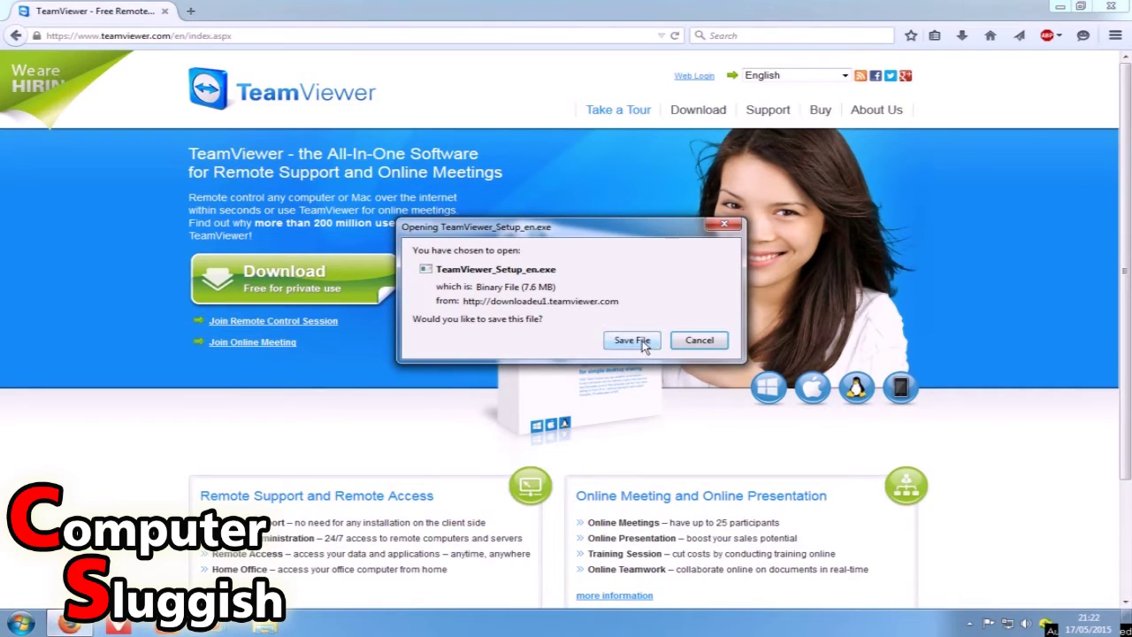
{"action": "left_click", "coordinate": [644, 345]}
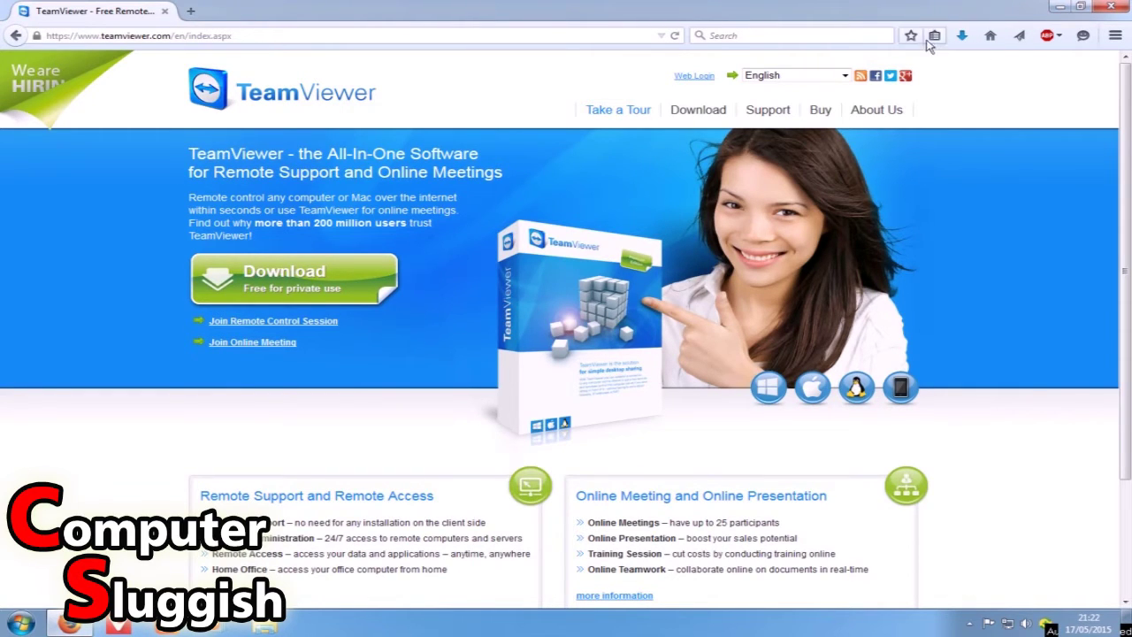
{"action": "left_click", "coordinate": [963, 35]}
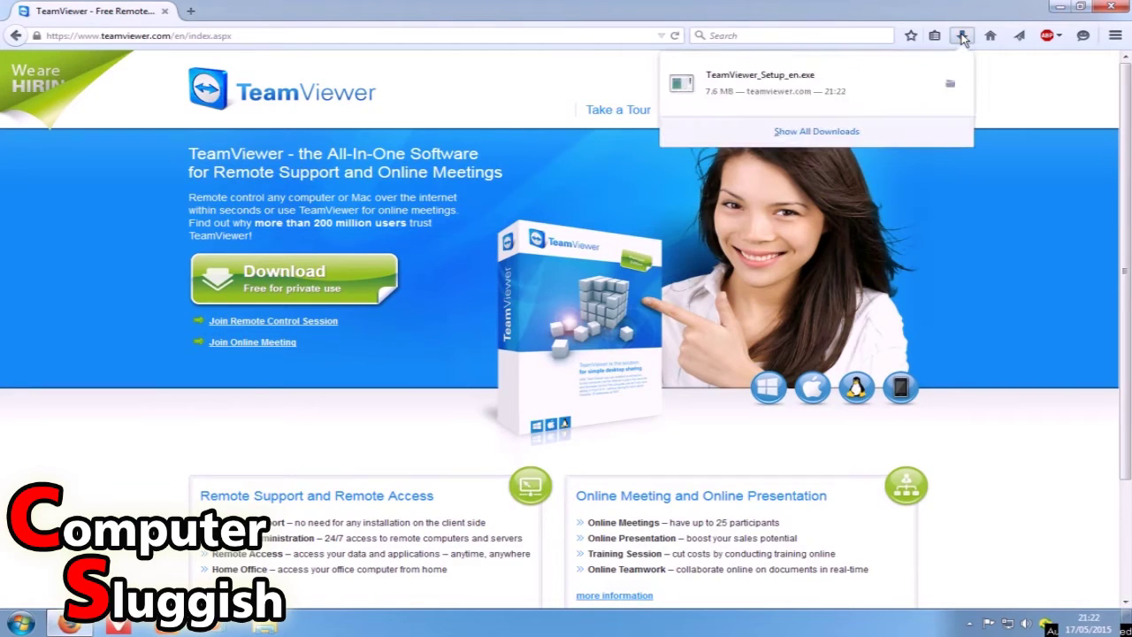
{"action": "left_click", "coordinate": [846, 94]}
{"action": "mouse_move", "coordinate": [870, 131]}
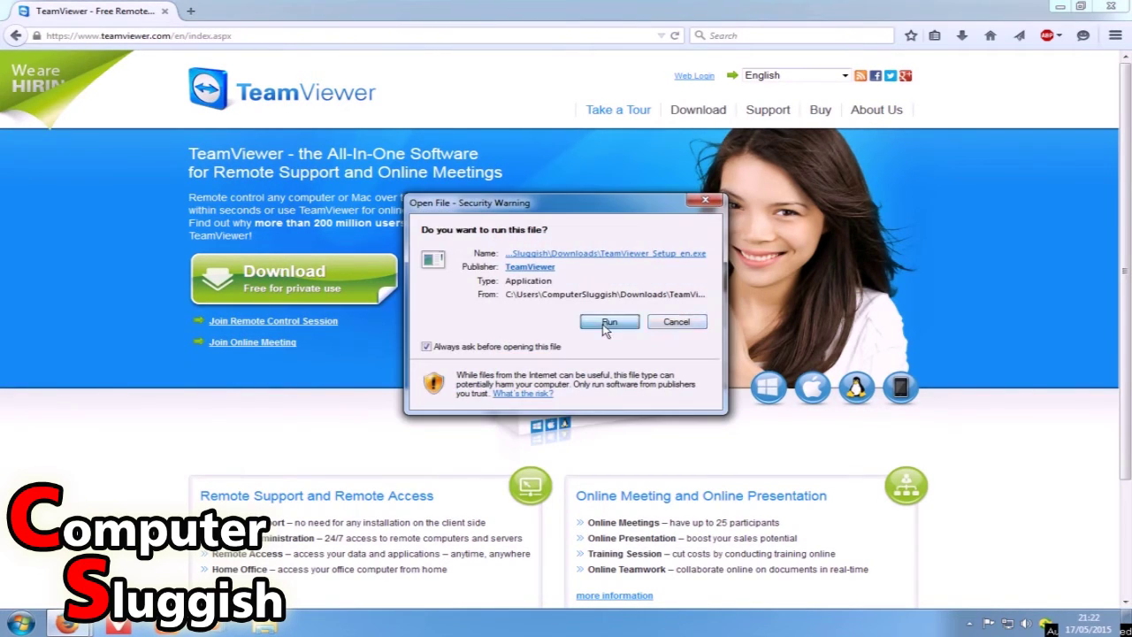
{"action": "left_click", "coordinate": [609, 322]}
{"action": "left_click", "coordinate": [1059, 7]}
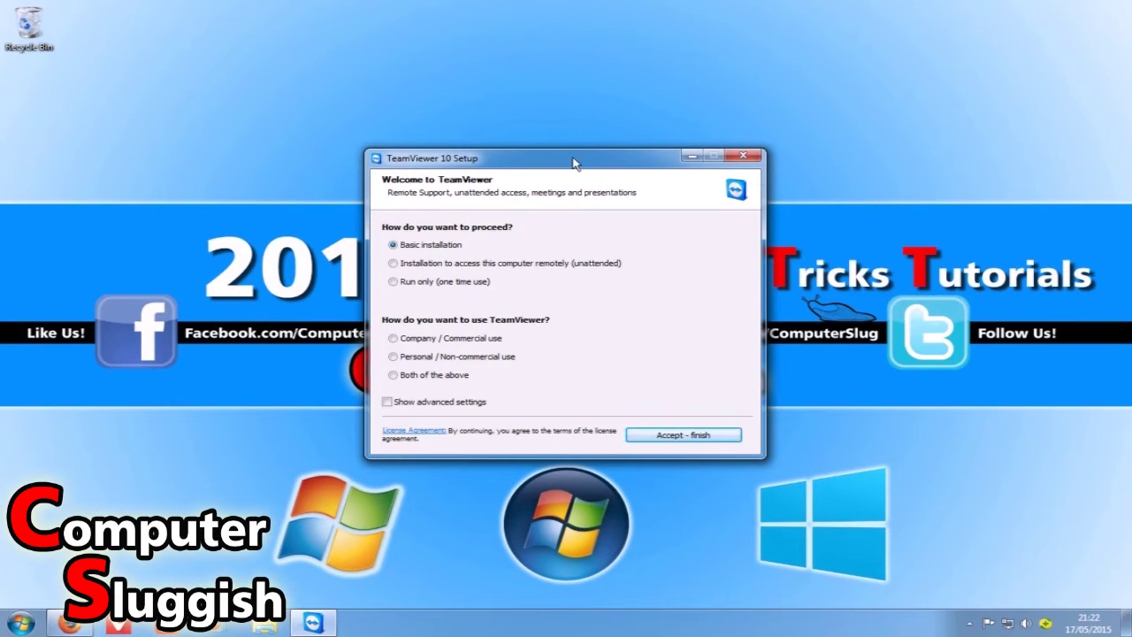
Install TeamViewer 10 as a Basic installation for Personal / Non-commercial use.
{"action": "left_click_drag", "start_coordinate": [576, 158], "coordinate": [562, 133]}
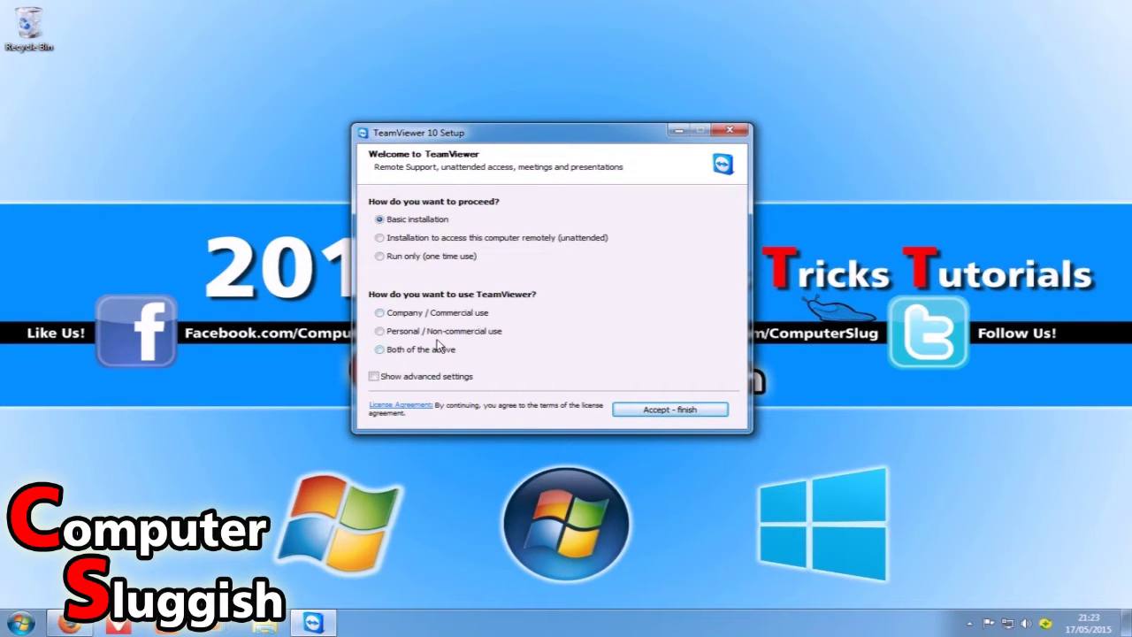
{"action": "left_click", "coordinate": [380, 331]}
{"action": "left_click", "coordinate": [686, 416]}
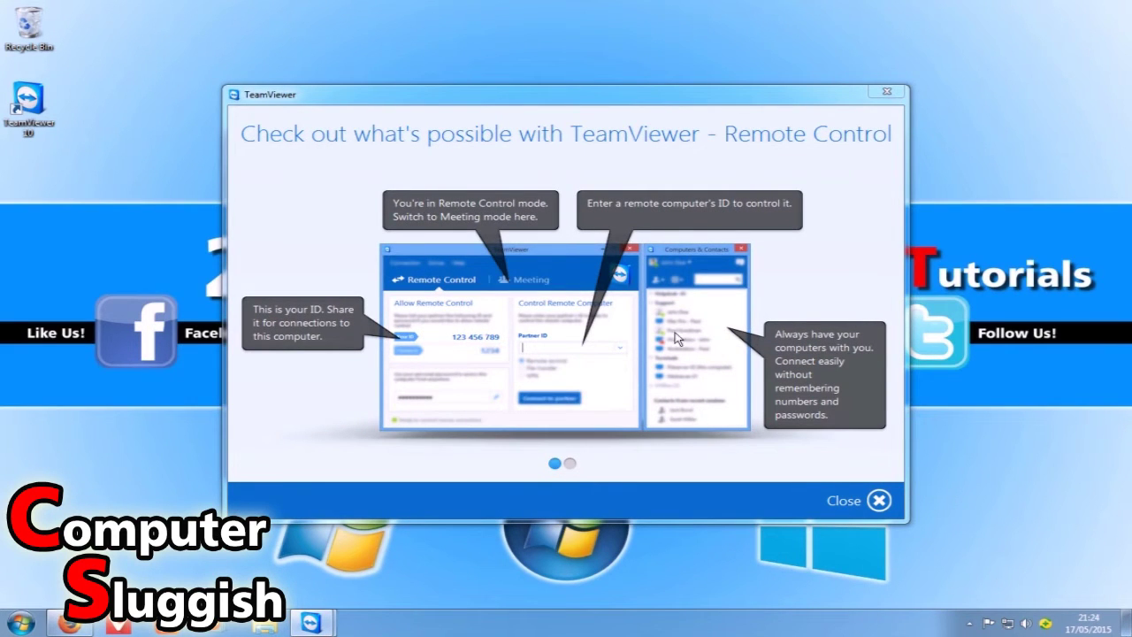
Page the intro tour forward to its Meeting page, then close it.
{"action": "left_click_drag", "start_coordinate": [485, 94], "coordinate": [468, 108]}
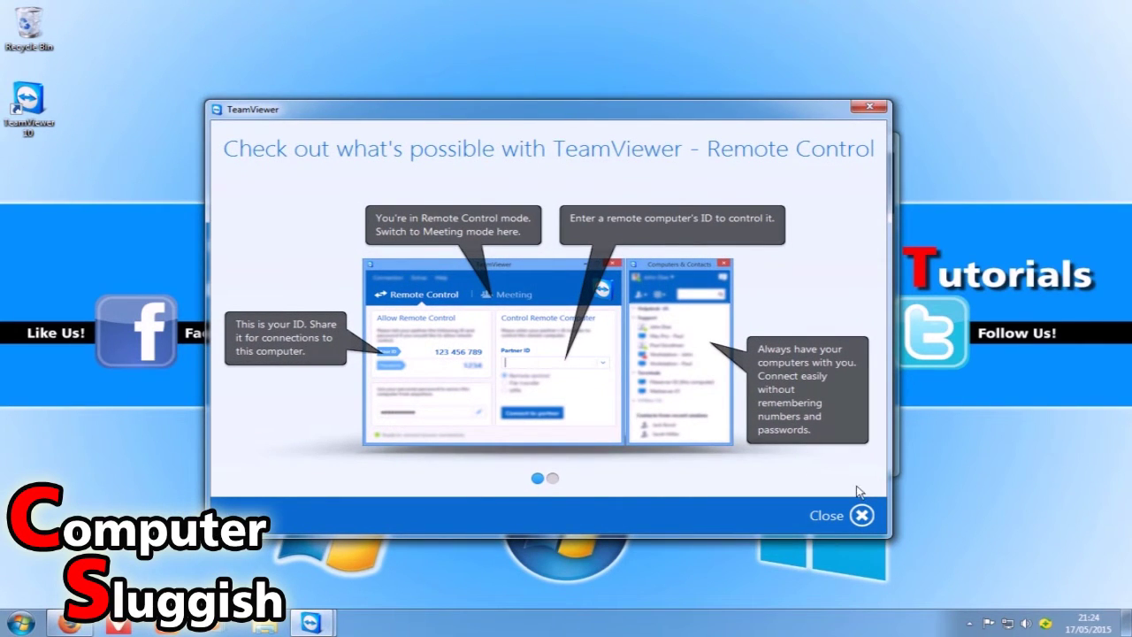
{"action": "left_click", "coordinate": [554, 479]}
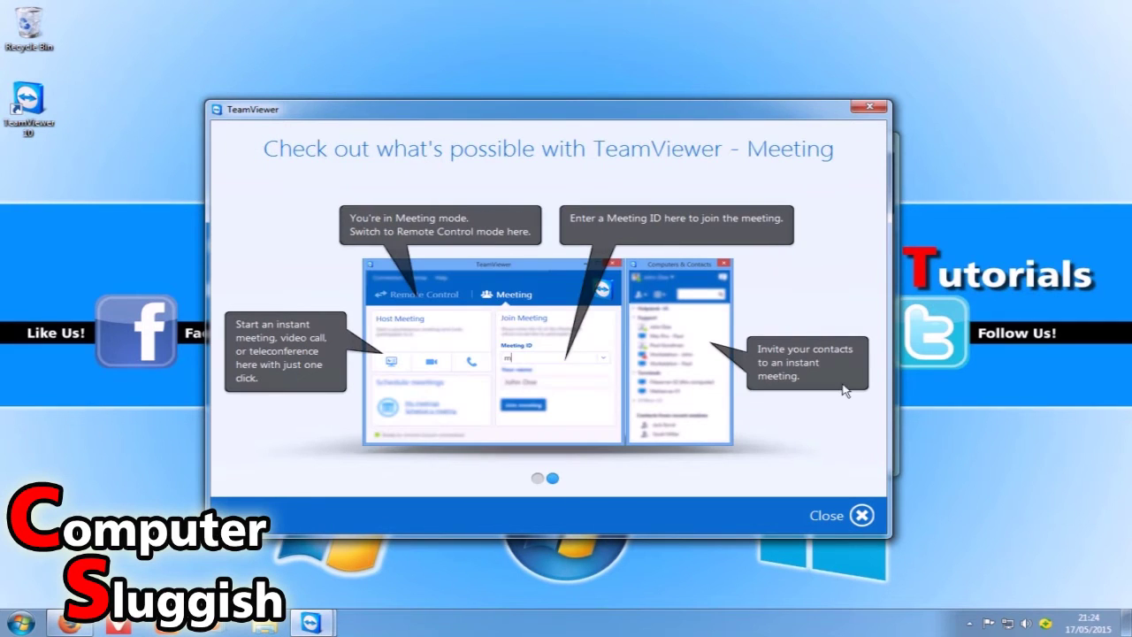
{"action": "left_click", "coordinate": [861, 517]}
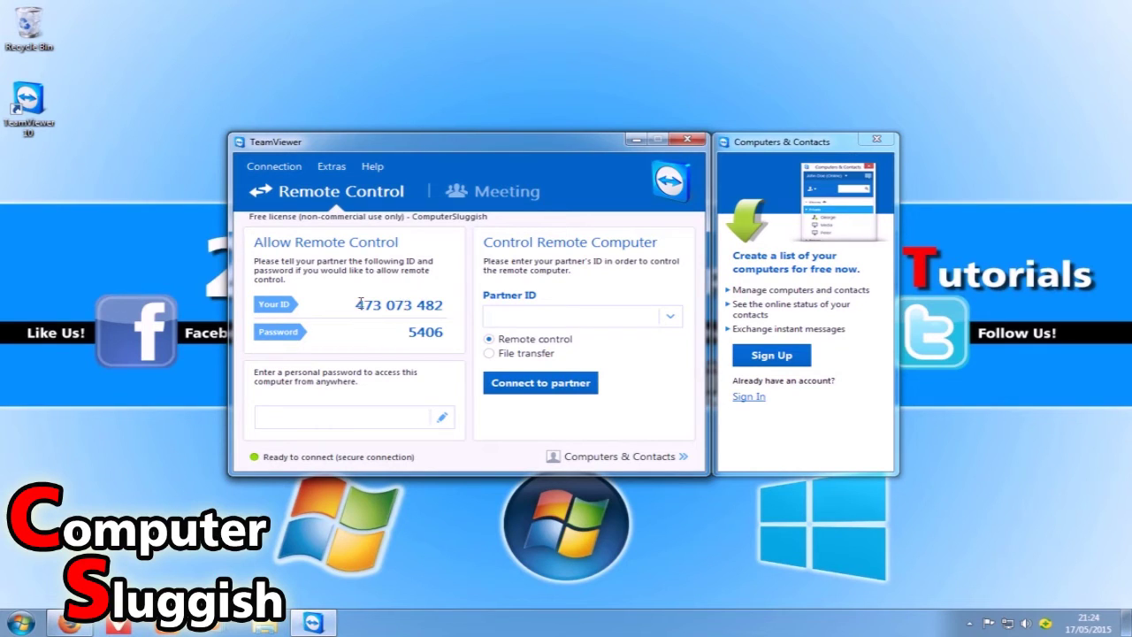
{"action": "left_click_drag", "start_coordinate": [357, 304], "coordinate": [453, 312]}
{"action": "mouse_move", "coordinate": [402, 332]}
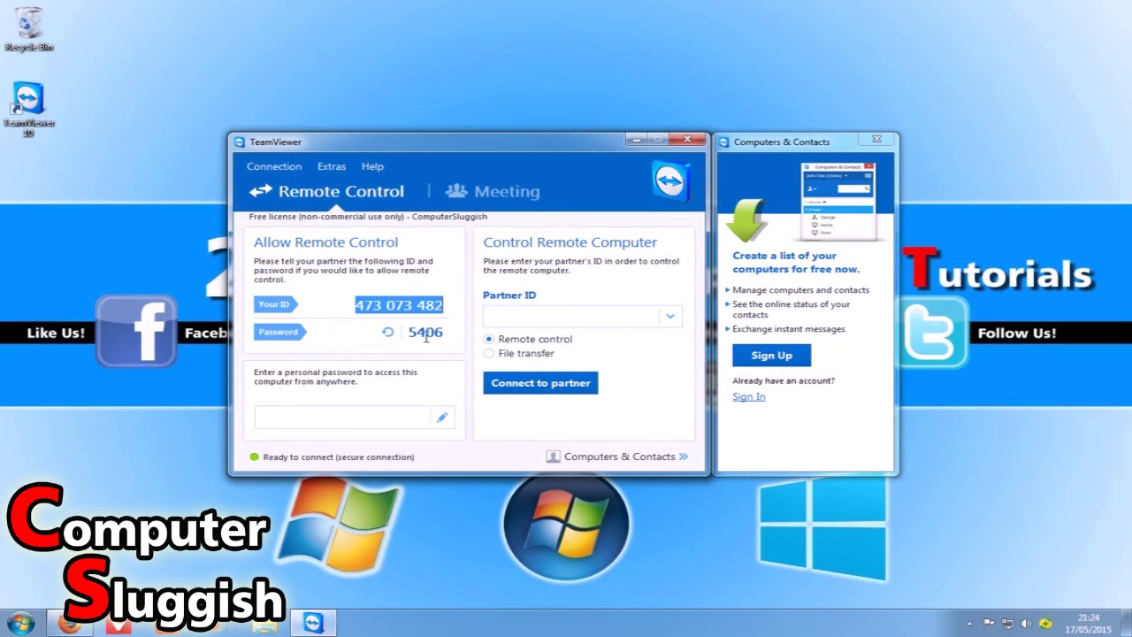
{"action": "left_click_drag", "start_coordinate": [411, 332], "coordinate": [446, 333]}
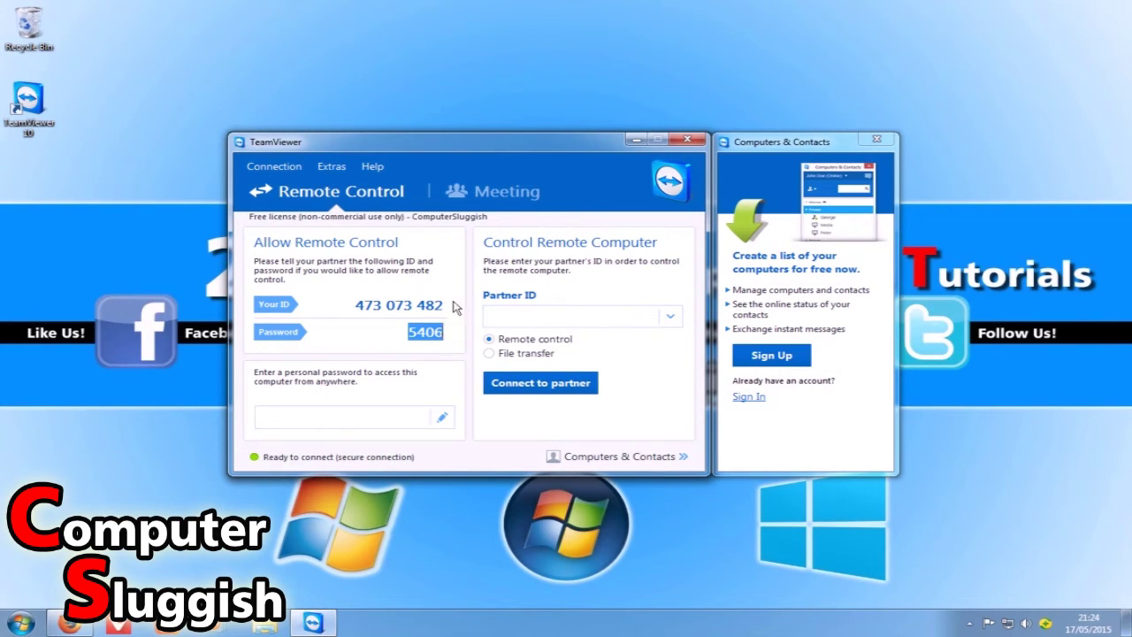
Enter the partner's ID, connect, and log on with the partner's password.
{"action": "left_click", "coordinate": [514, 320]}
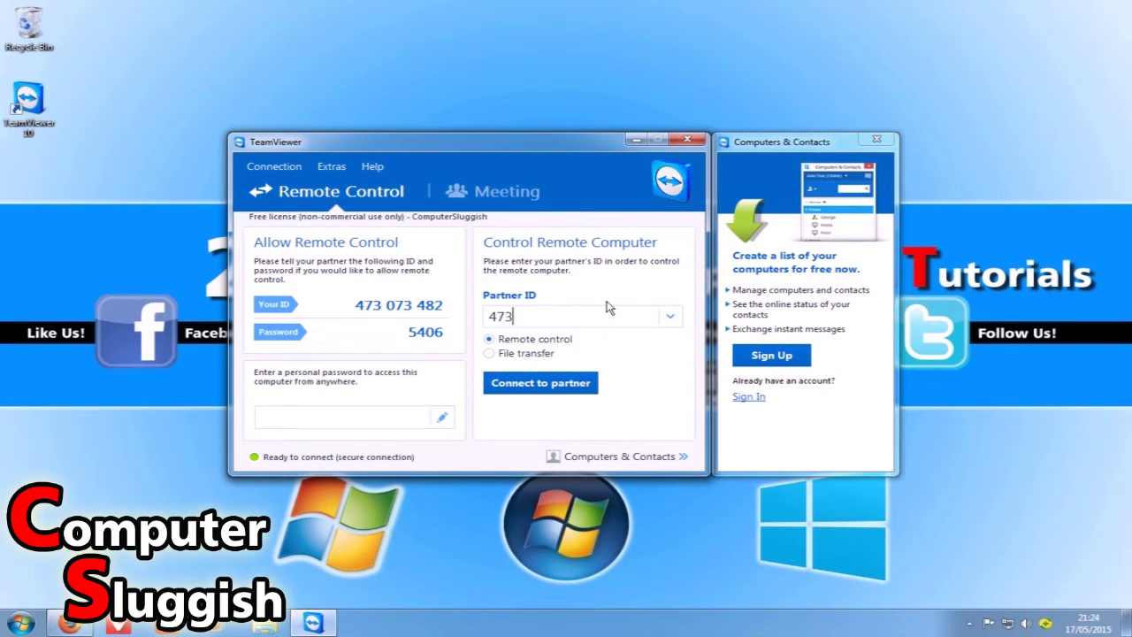
{"action": "type", "text": "066 111"}
{"action": "left_click", "coordinate": [569, 394]}
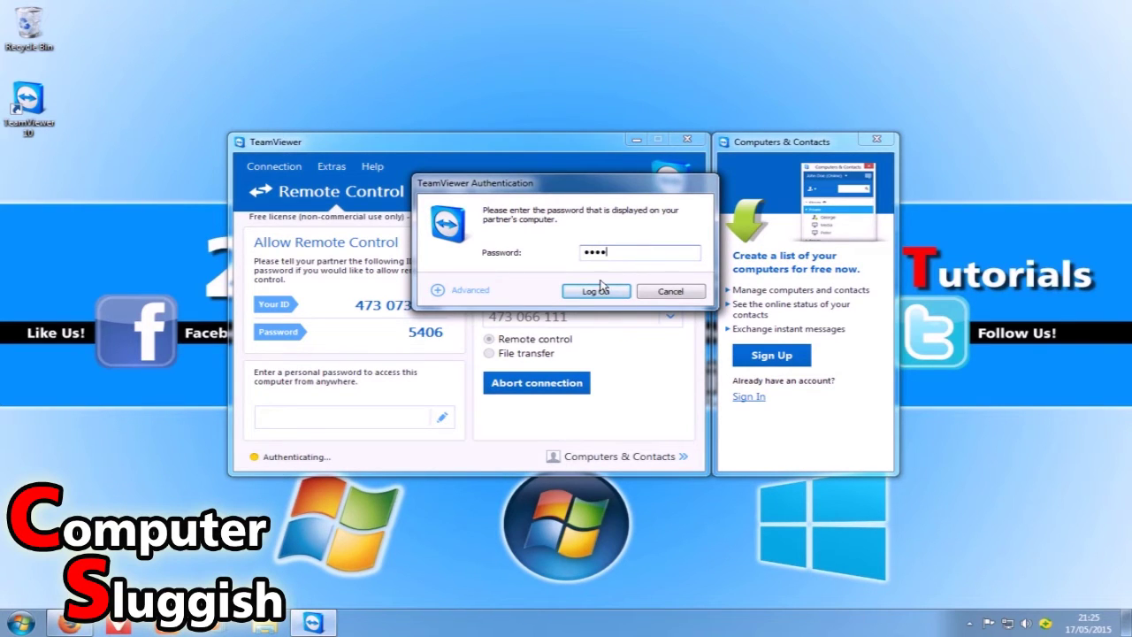
{"action": "left_click", "coordinate": [599, 293]}
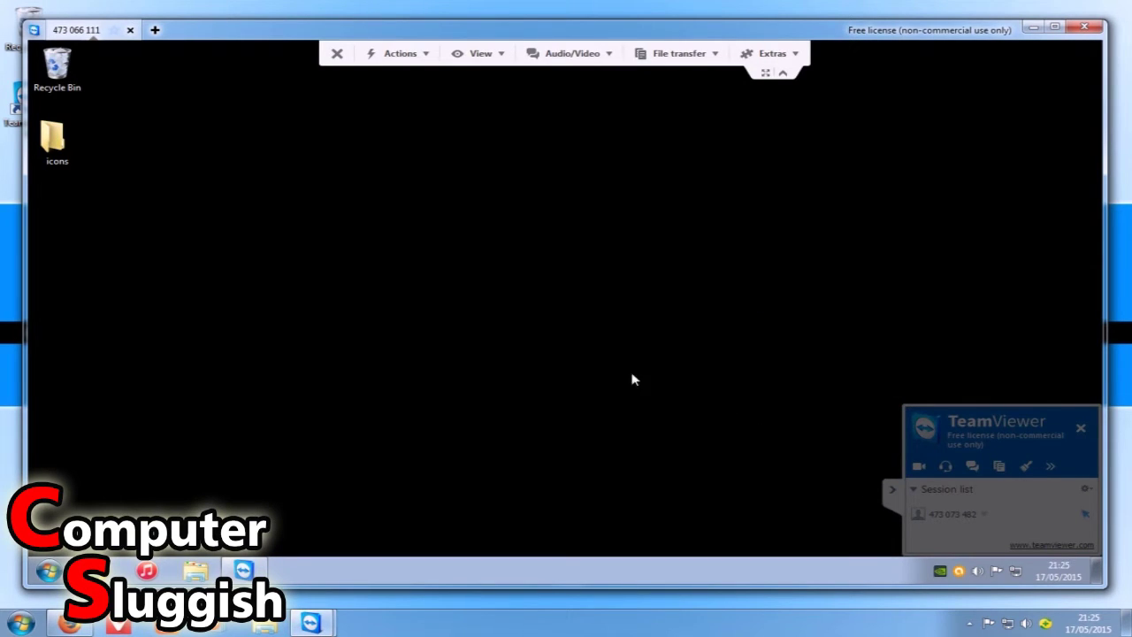
Clear the remote desktop selection and show the session Actions list.
{"action": "left_click", "coordinate": [538, 376]}
{"action": "left_click", "coordinate": [616, 394]}
{"action": "left_click", "coordinate": [427, 55]}
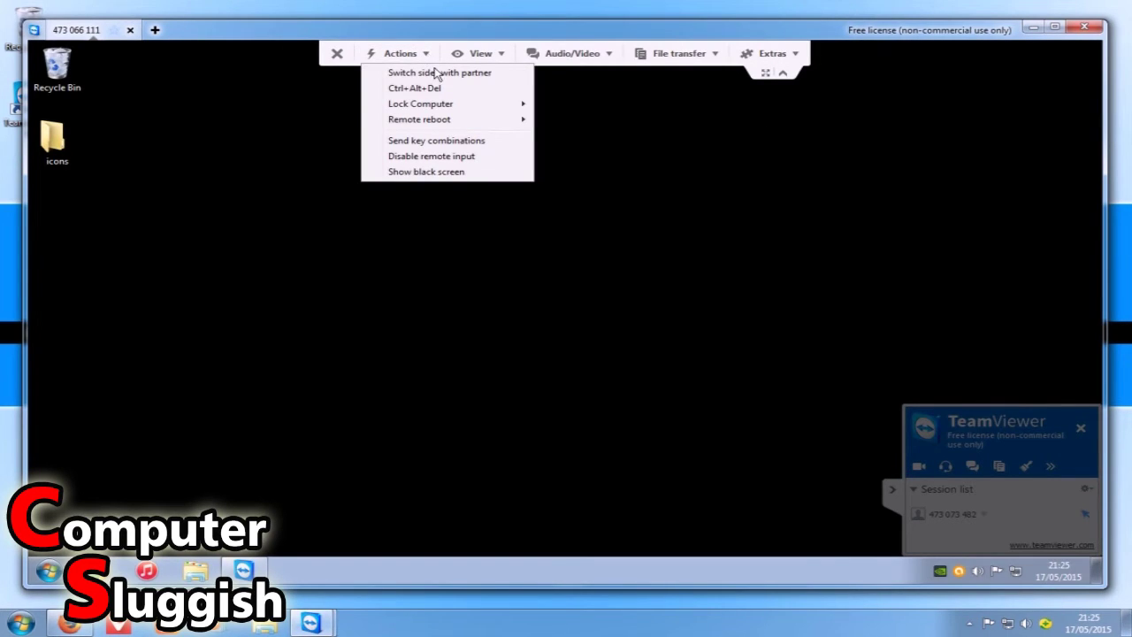
{"action": "mouse_move", "coordinate": [443, 104]}
{"action": "left_click", "coordinate": [478, 55]}
Switch quality to Custom settings, maxing quality and enabling Aero color scheme and GUI animations.
{"action": "mouse_move", "coordinate": [491, 78]}
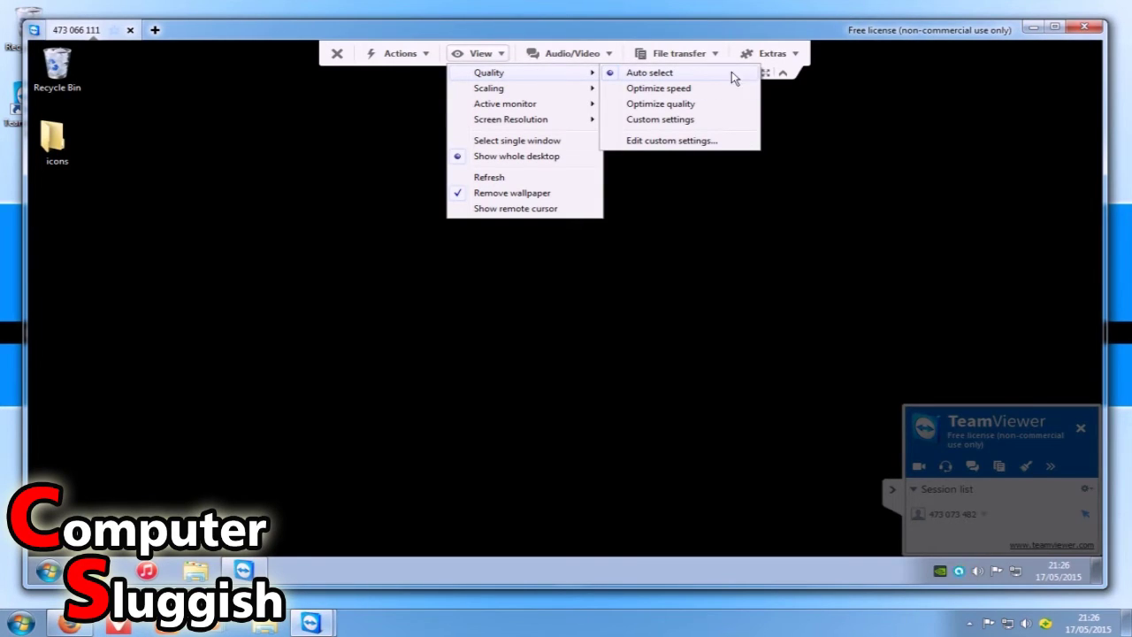
{"action": "left_click", "coordinate": [703, 123]}
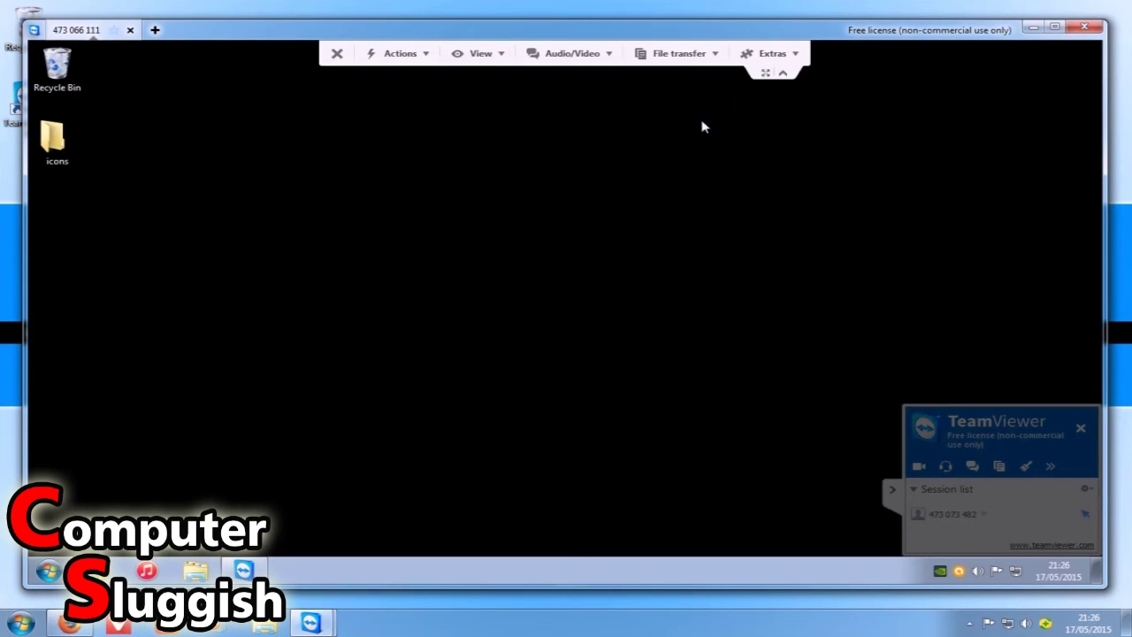
{"action": "left_click", "coordinate": [492, 54]}
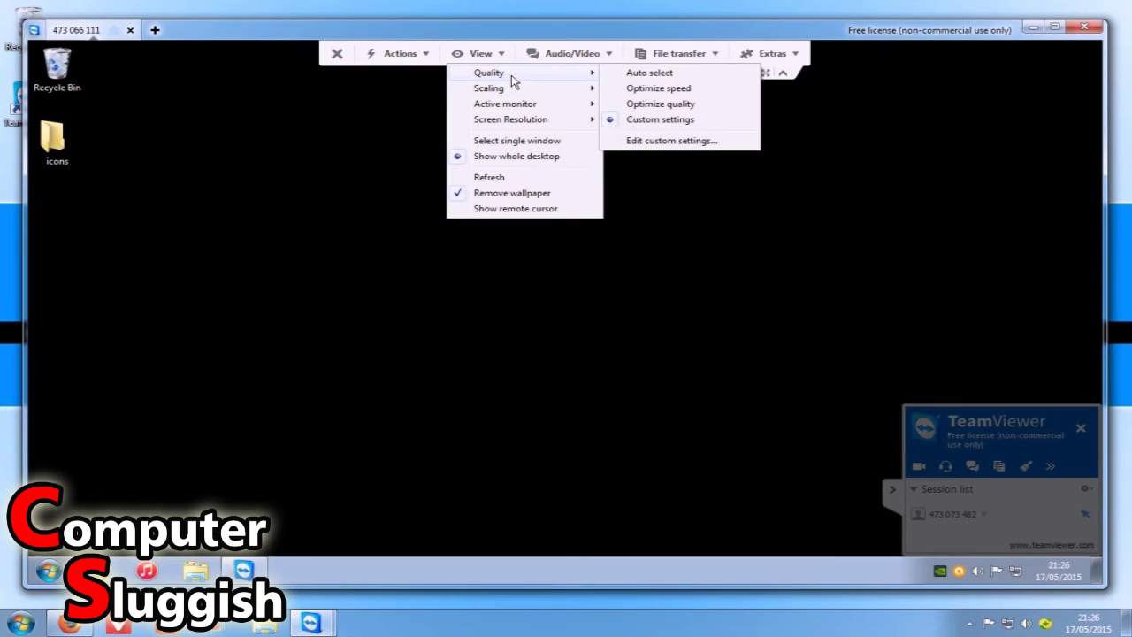
{"action": "left_click", "coordinate": [678, 146]}
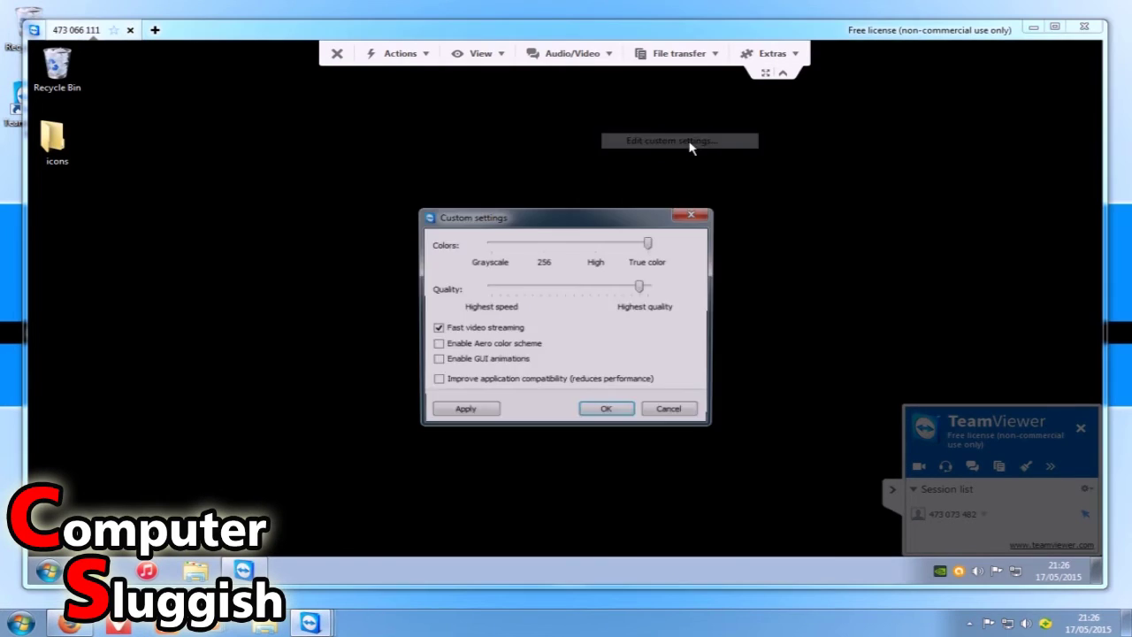
{"action": "left_click_drag", "start_coordinate": [542, 221], "coordinate": [509, 177]}
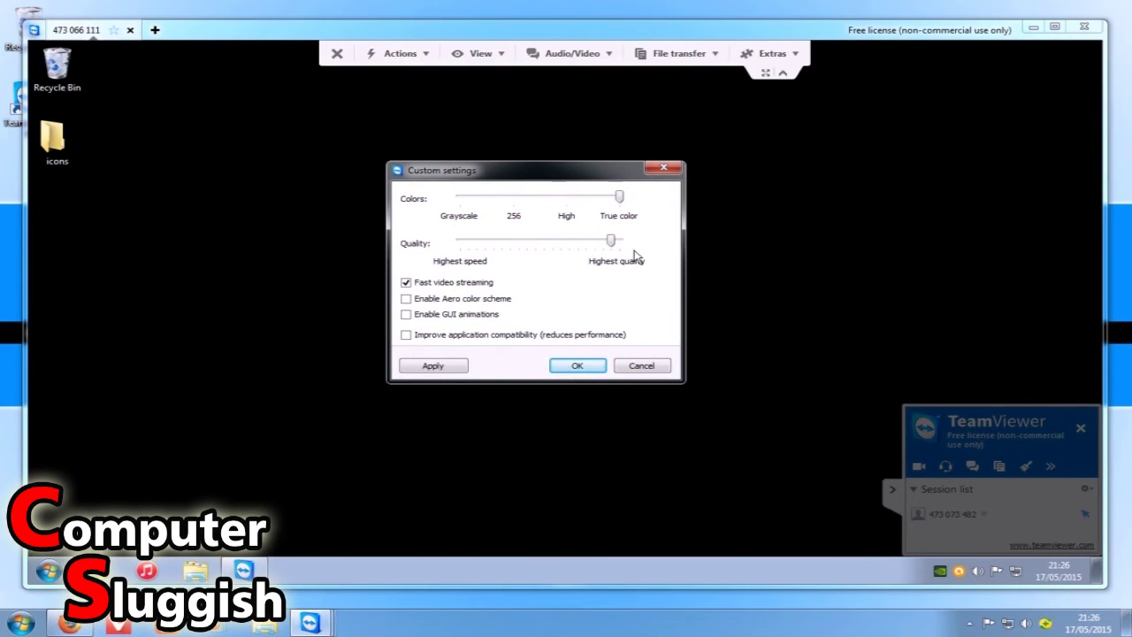
{"action": "left_click_drag", "start_coordinate": [612, 246], "coordinate": [646, 247]}
{"action": "left_click", "coordinate": [463, 299]}
{"action": "left_click", "coordinate": [477, 318]}
{"action": "left_click", "coordinate": [576, 369]}
{"action": "left_click", "coordinate": [450, 370]}
{"action": "left_click", "coordinate": [579, 365]}
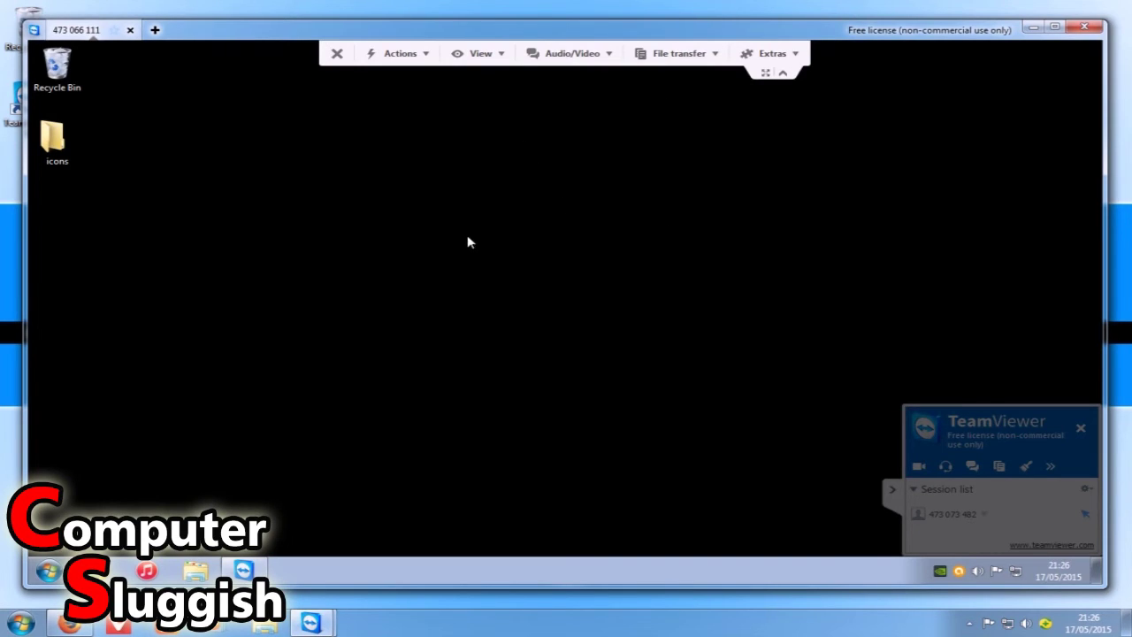
Bring back the partner's wallpaper briefly, then remove it again.
{"action": "left_click", "coordinate": [476, 58]}
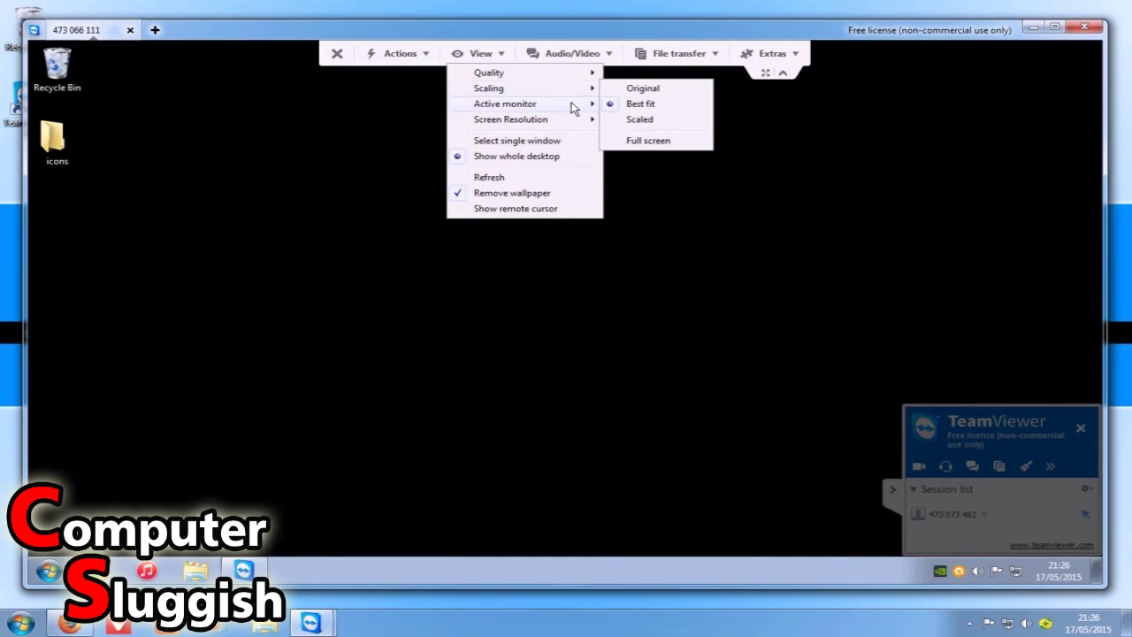
{"action": "mouse_move", "coordinate": [548, 122]}
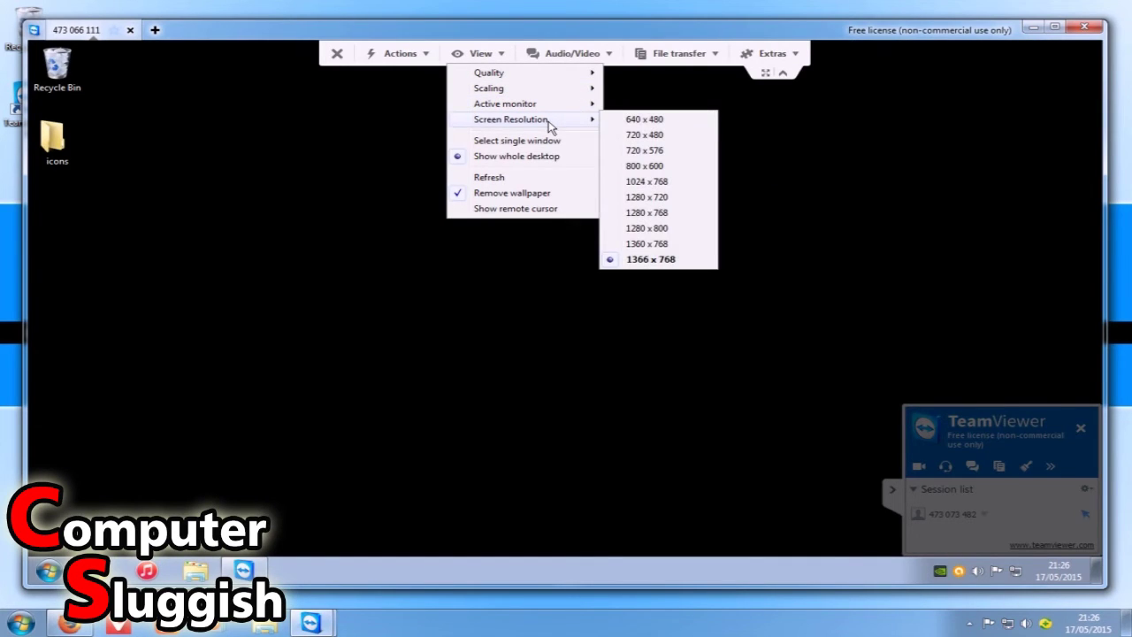
{"action": "left_click", "coordinate": [539, 197]}
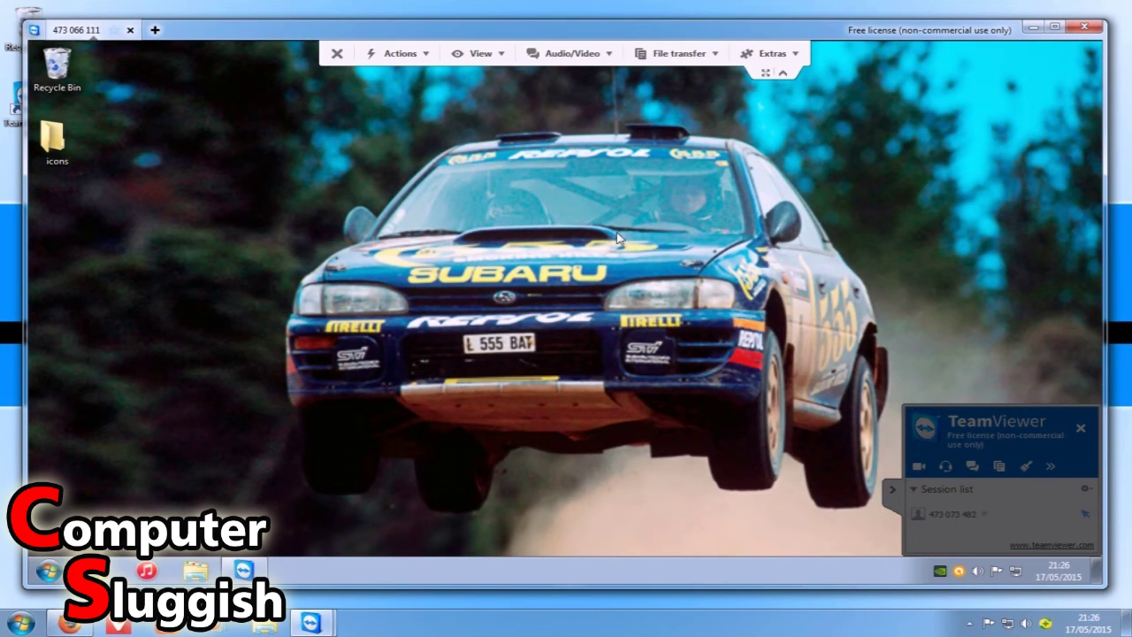
{"action": "left_click", "coordinate": [482, 56]}
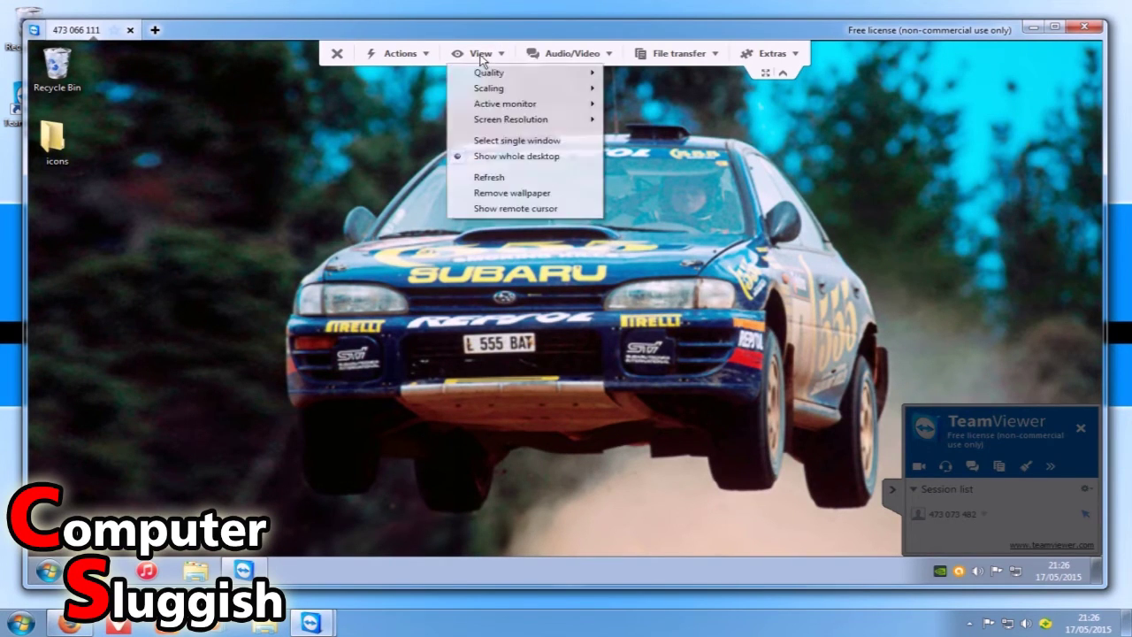
{"action": "left_click", "coordinate": [379, 215]}
{"action": "left_click_drag", "start_coordinate": [567, 364], "coordinate": [598, 276]}
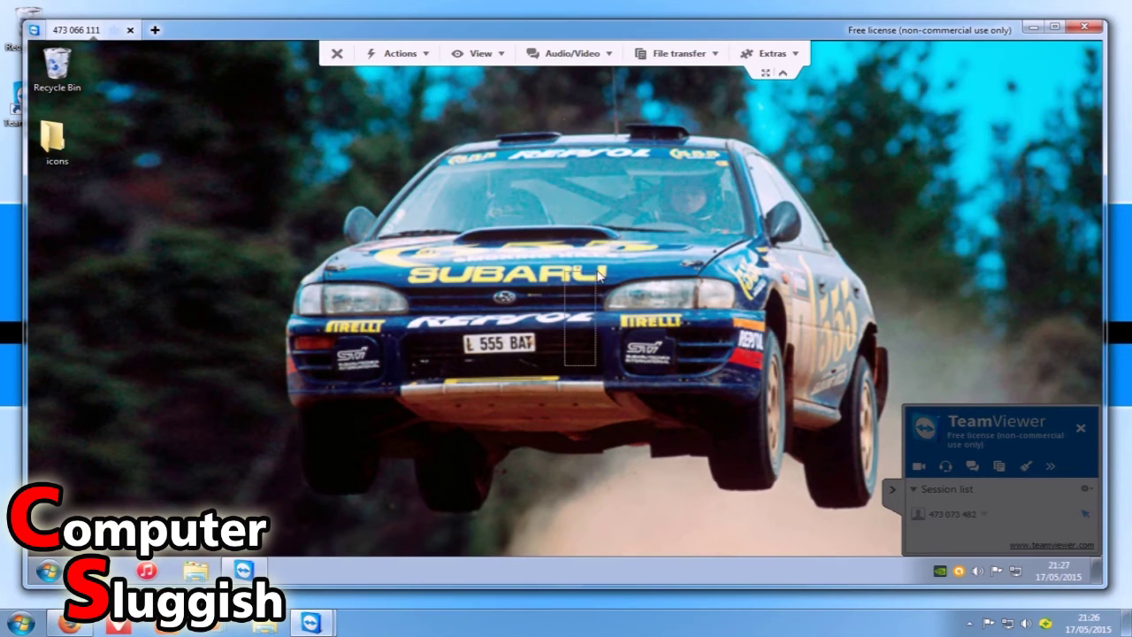
{"action": "left_click", "coordinate": [501, 57]}
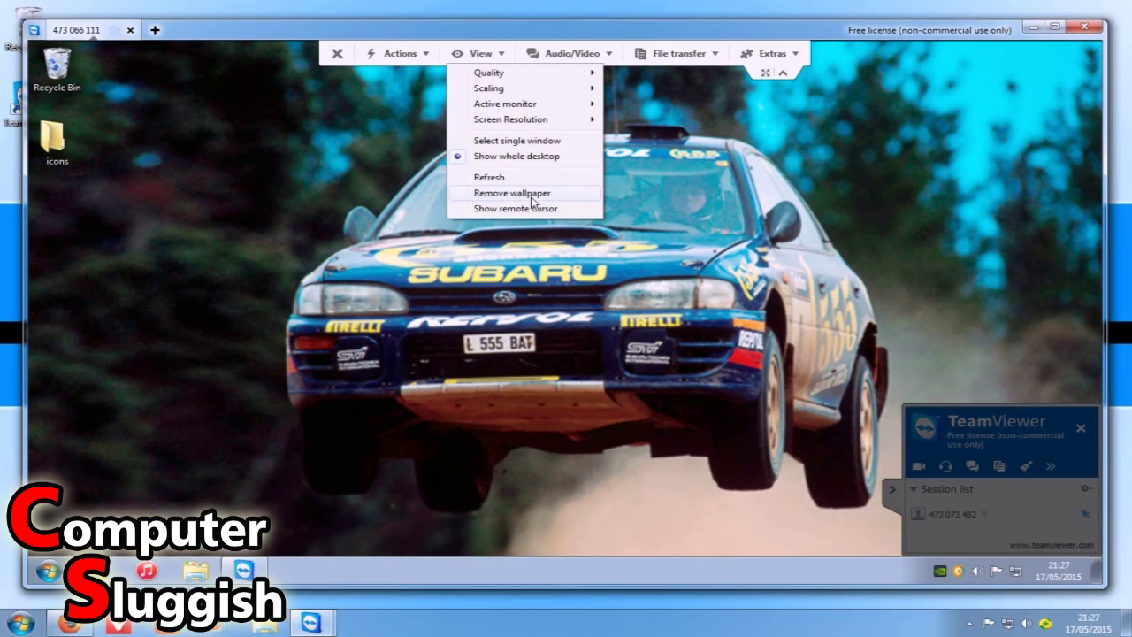
{"action": "left_click", "coordinate": [530, 195]}
Toggle the Show remote cursor option to display the partner's own cursor.
{"action": "left_click", "coordinate": [473, 53]}
{"action": "mouse_move", "coordinate": [448, 86]}
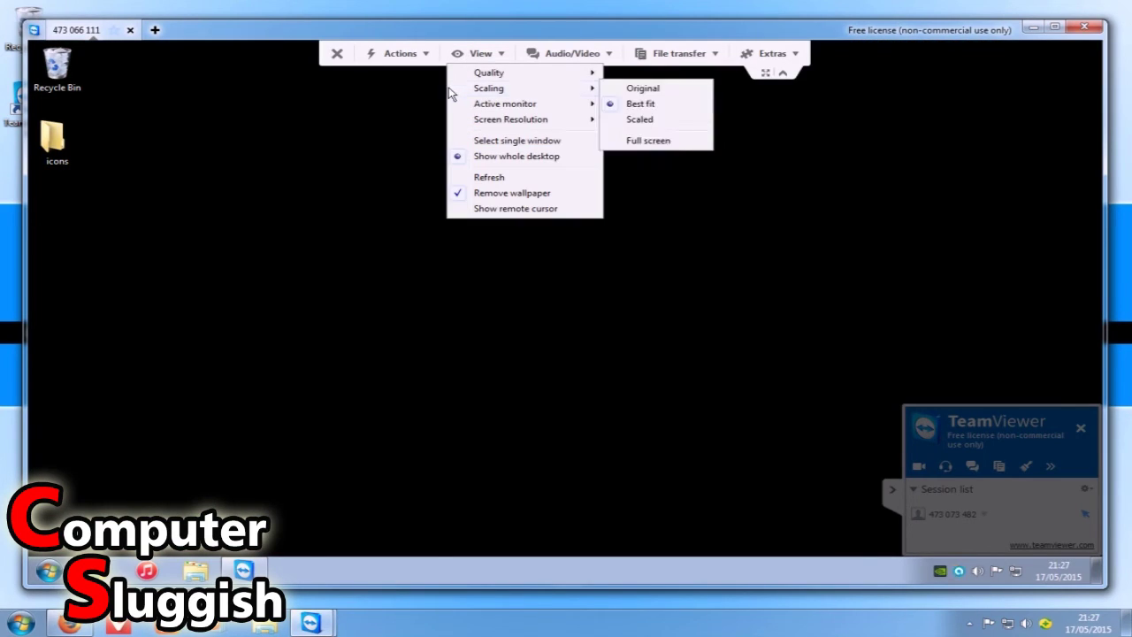
{"action": "left_click", "coordinate": [511, 210]}
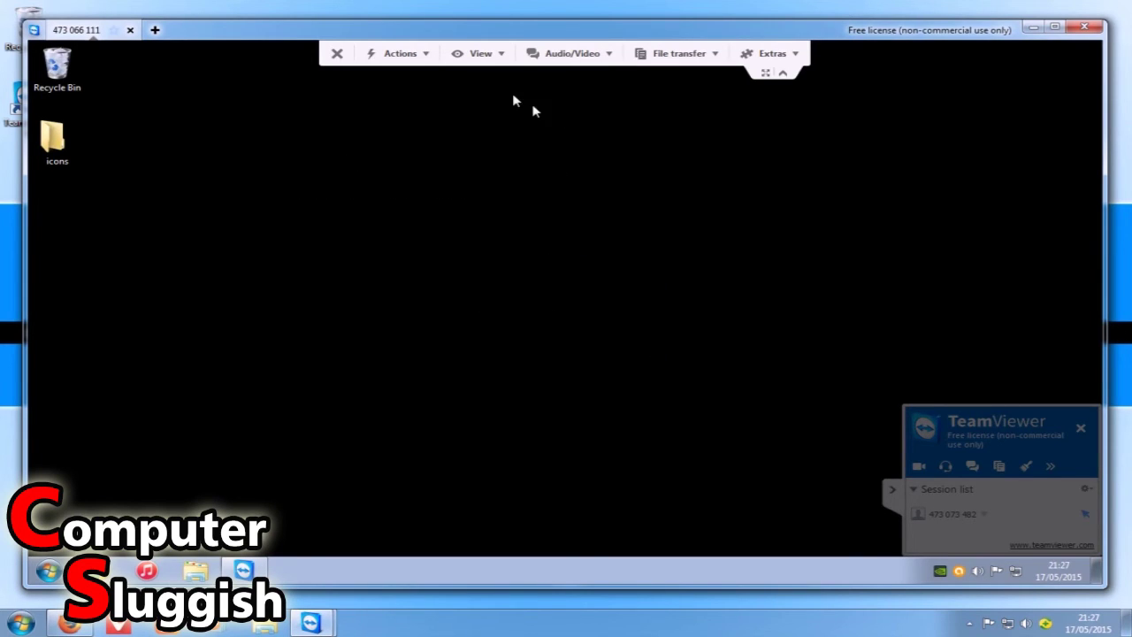
{"action": "left_click", "coordinate": [500, 56]}
{"action": "left_click", "coordinate": [522, 210]}
Start a chat with the partner and send 'hi' and 'hello' messages.
{"action": "left_click", "coordinate": [609, 54]}
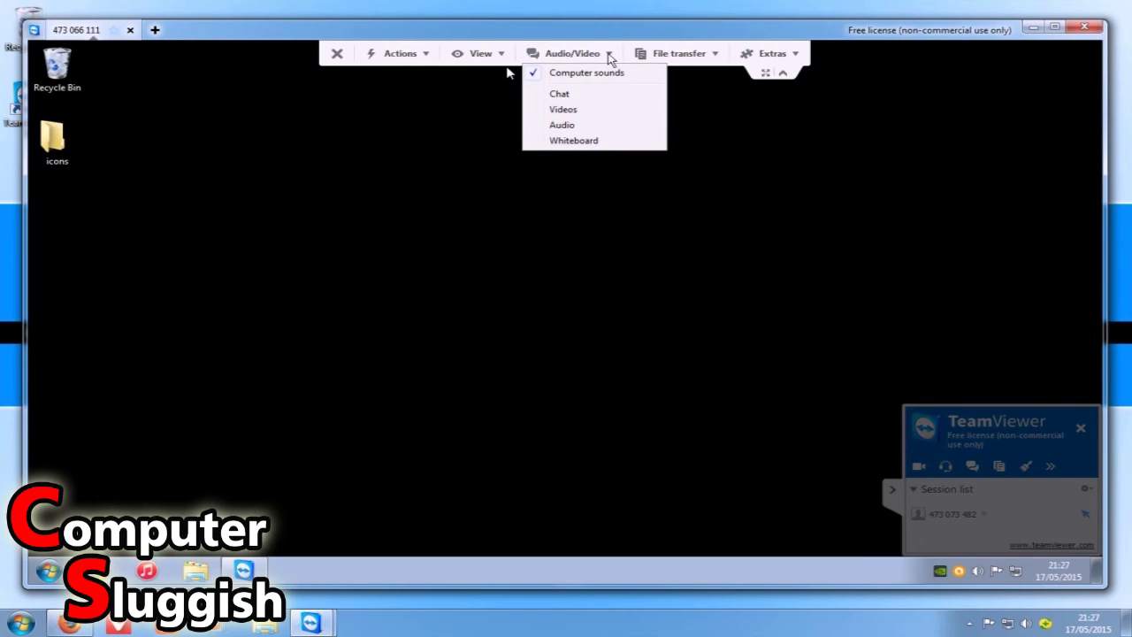
{"action": "left_click", "coordinate": [608, 101]}
{"action": "left_click_drag", "start_coordinate": [1012, 64], "coordinate": [856, 196]}
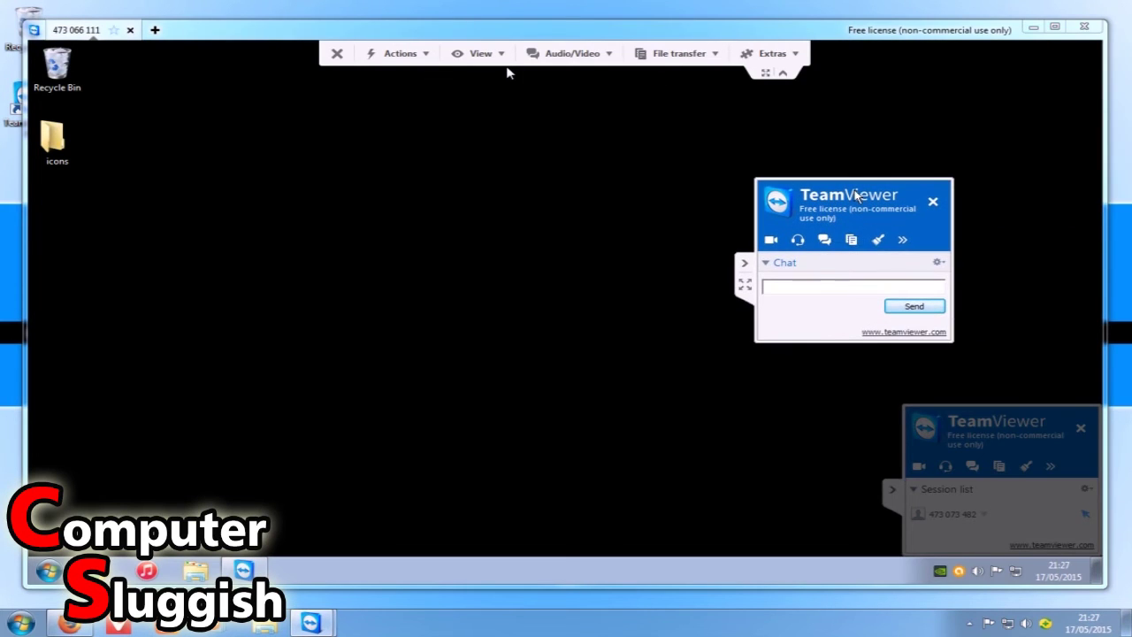
{"action": "left_click", "coordinate": [808, 285]}
{"action": "type", "text": "hi"}
{"action": "key", "text": "Return"}
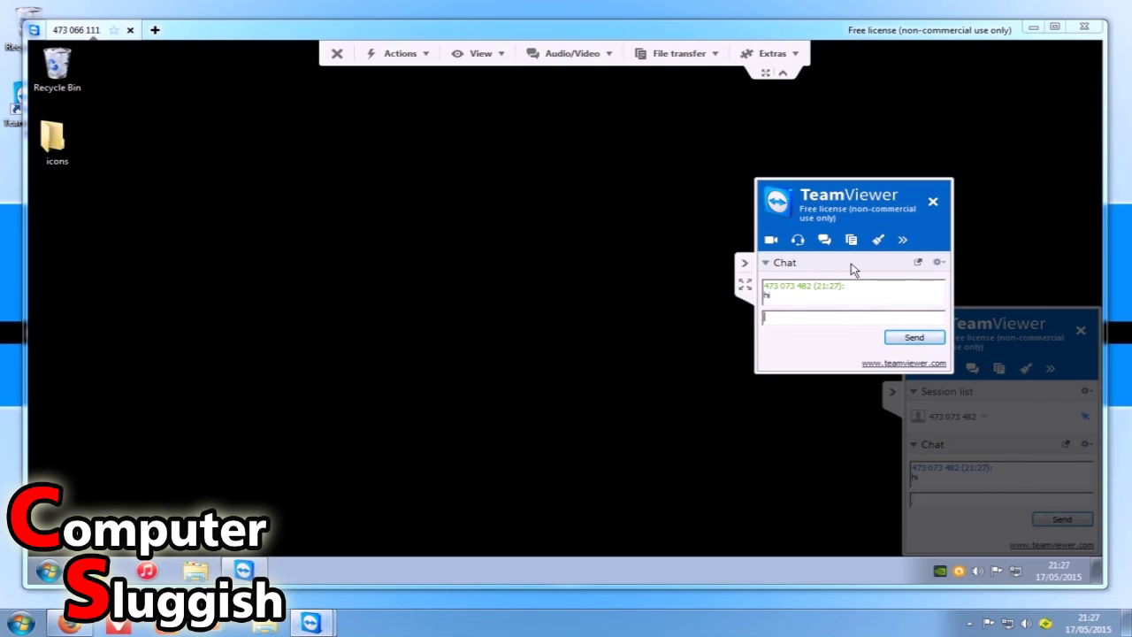
{"action": "key", "text": "Return"}
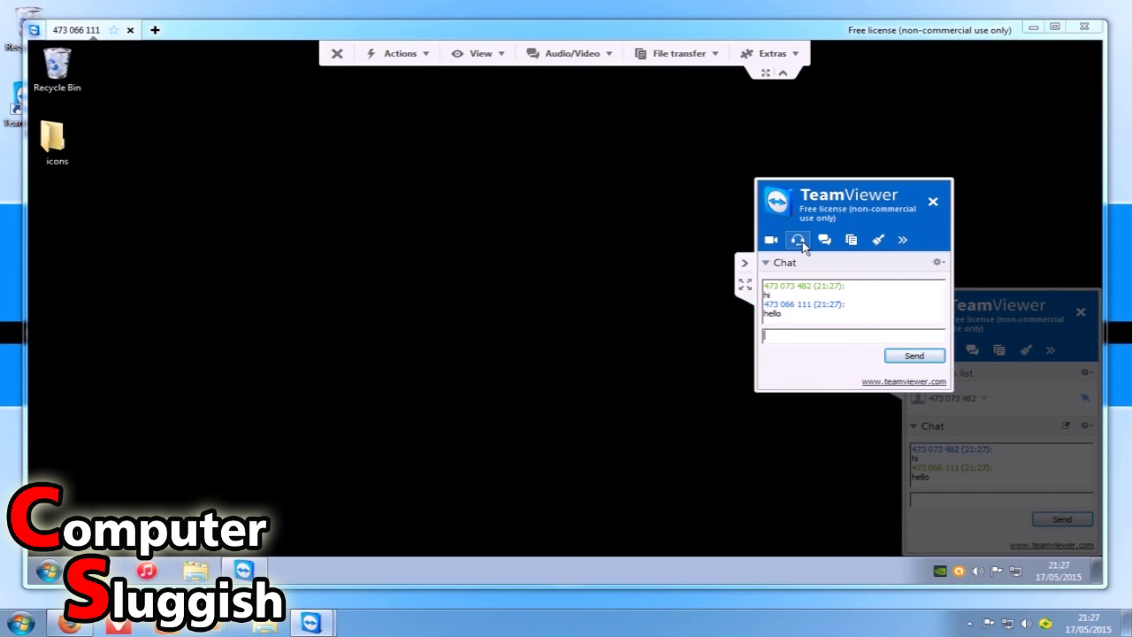
Close the chat panel but keep the connection, then look at the Audio/Video and File transfer menus.
{"action": "left_click", "coordinate": [902, 240]}
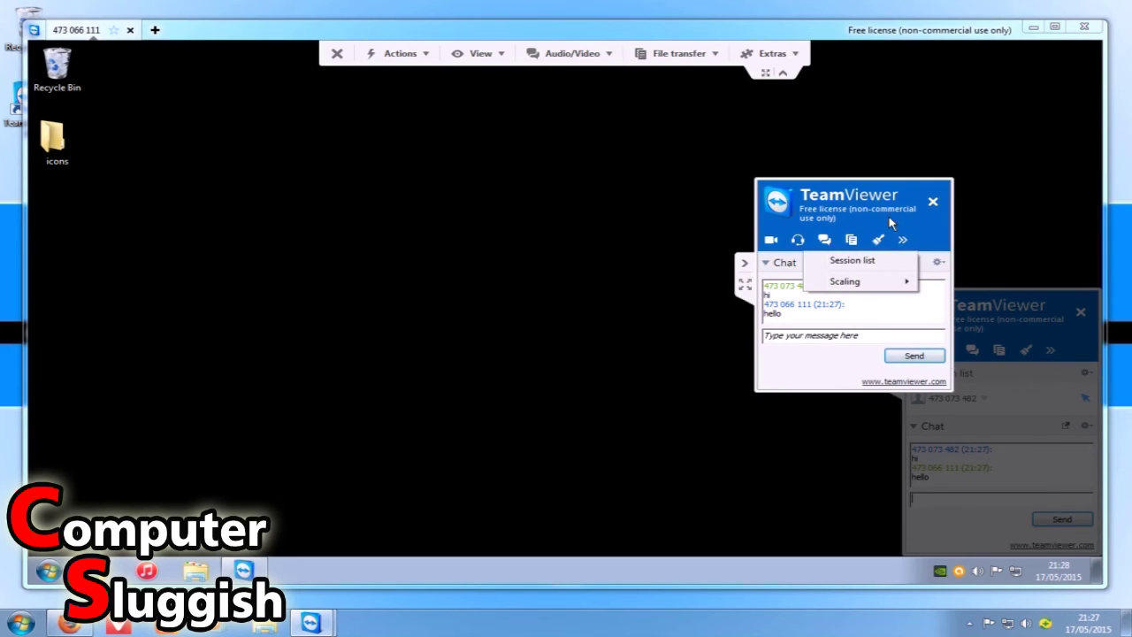
{"action": "left_click", "coordinate": [906, 241]}
{"action": "left_click", "coordinate": [906, 242]}
{"action": "left_click", "coordinate": [932, 201]}
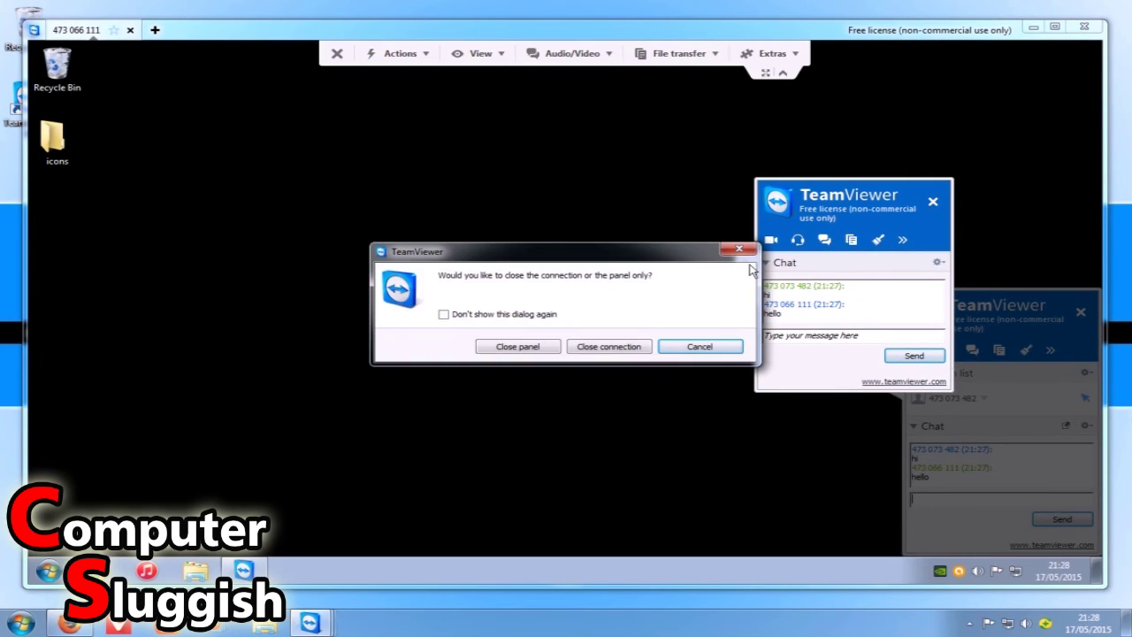
{"action": "left_click", "coordinate": [733, 347]}
{"action": "left_click", "coordinate": [933, 200]}
{"action": "left_click", "coordinate": [531, 349]}
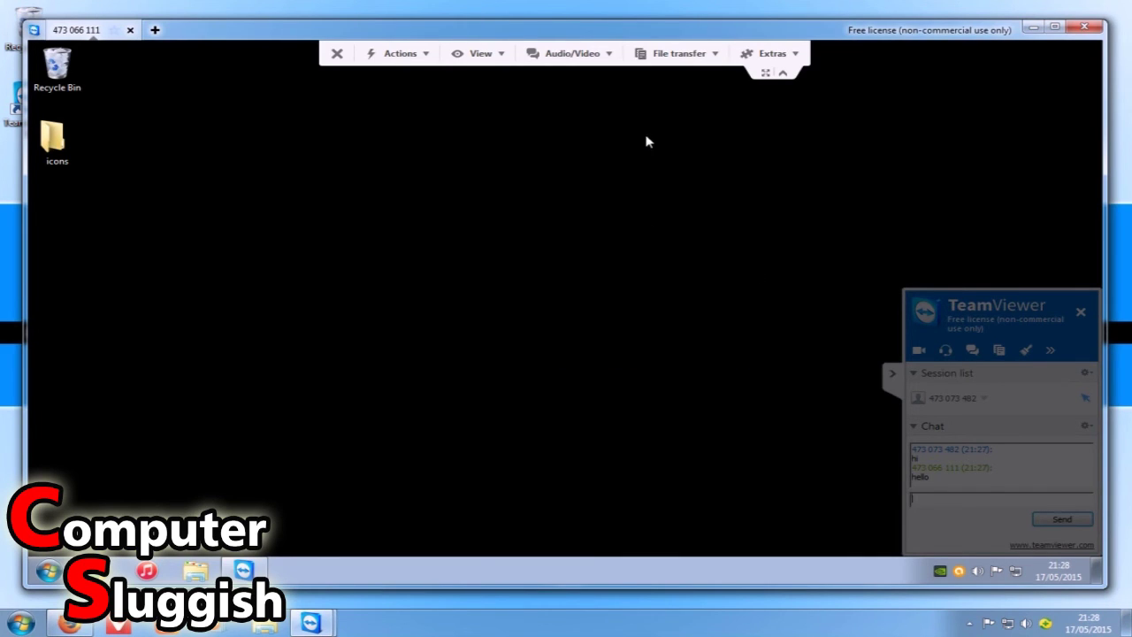
{"action": "left_click", "coordinate": [579, 54]}
{"action": "left_click", "coordinate": [671, 54]}
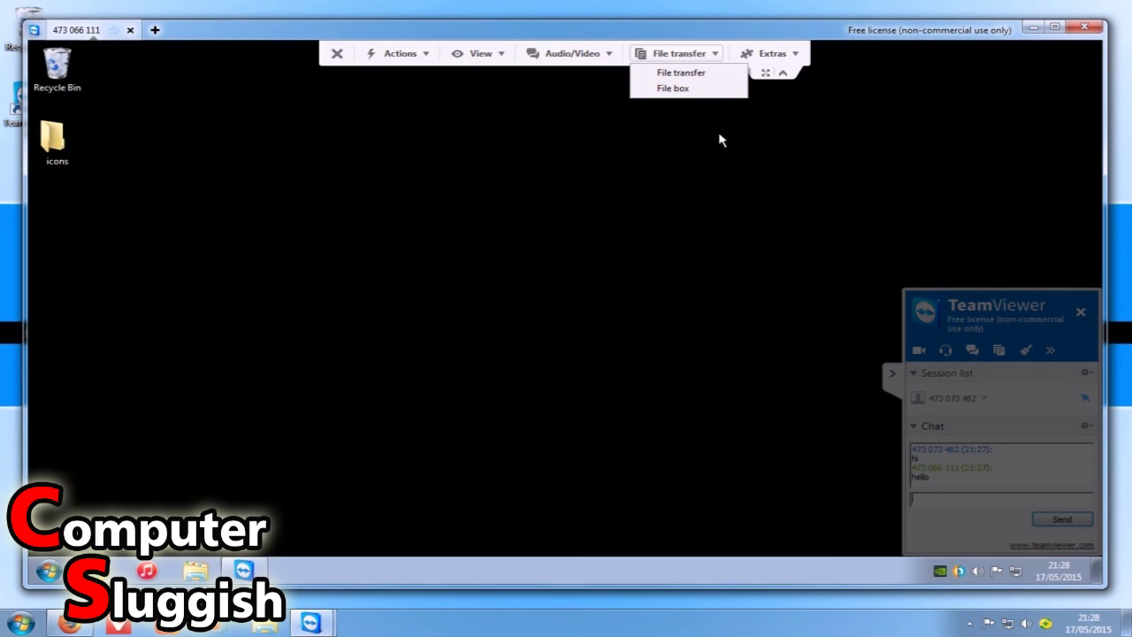
Browse the Extras Record and VPN submenus, then open Remote System Information.
{"action": "left_click", "coordinate": [721, 232]}
{"action": "left_click", "coordinate": [777, 54]}
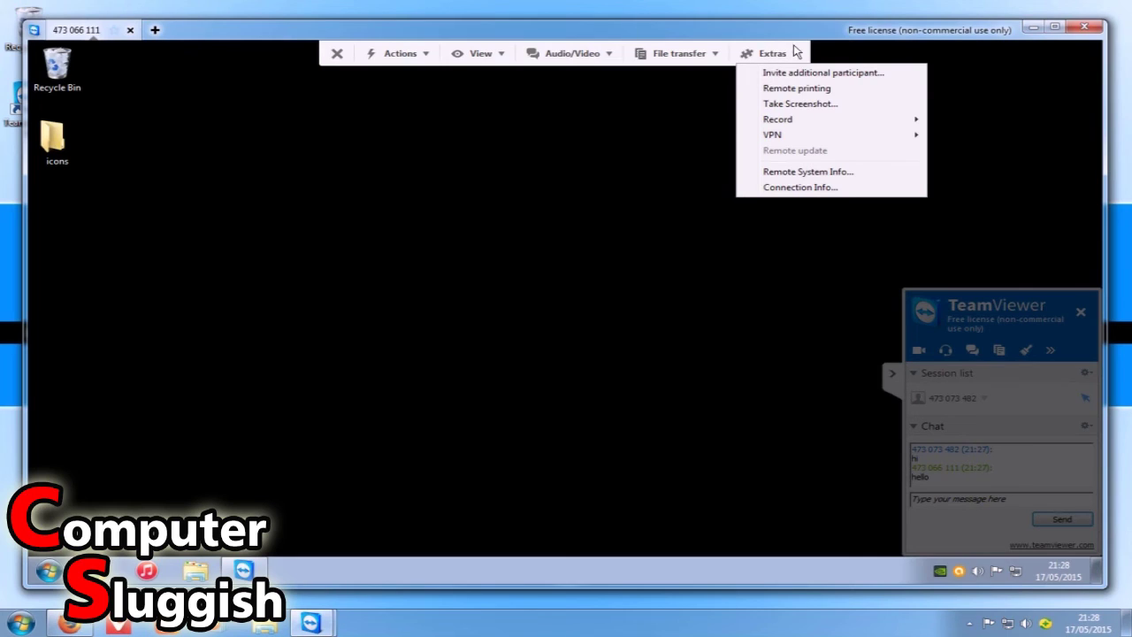
{"action": "mouse_move", "coordinate": [831, 119]}
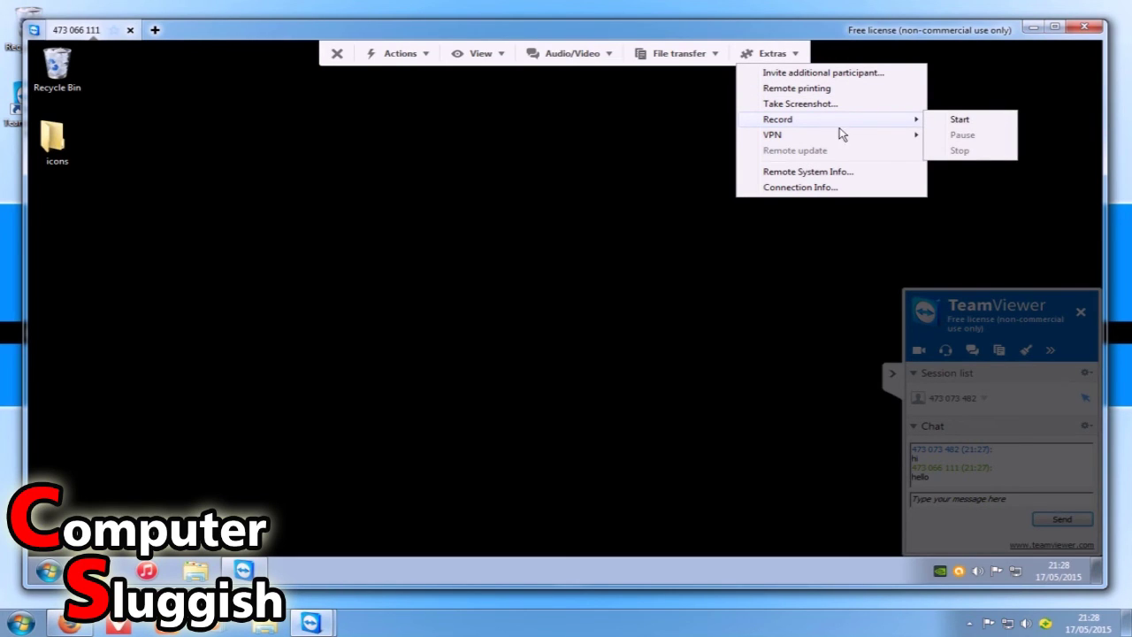
{"action": "mouse_move", "coordinate": [843, 142]}
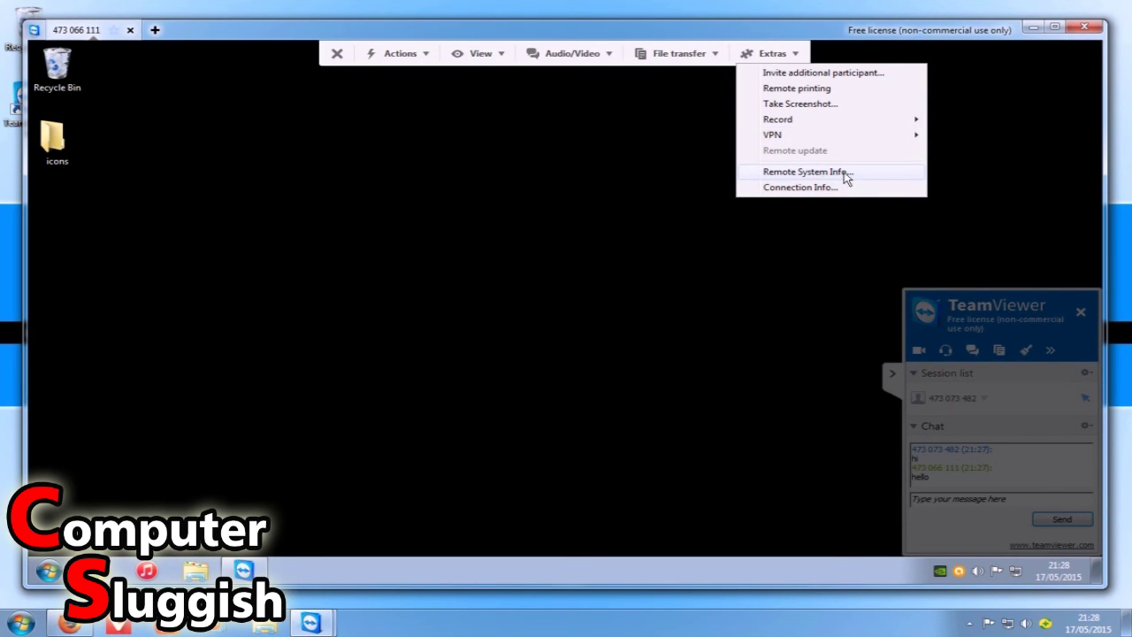
{"action": "left_click", "coordinate": [841, 172]}
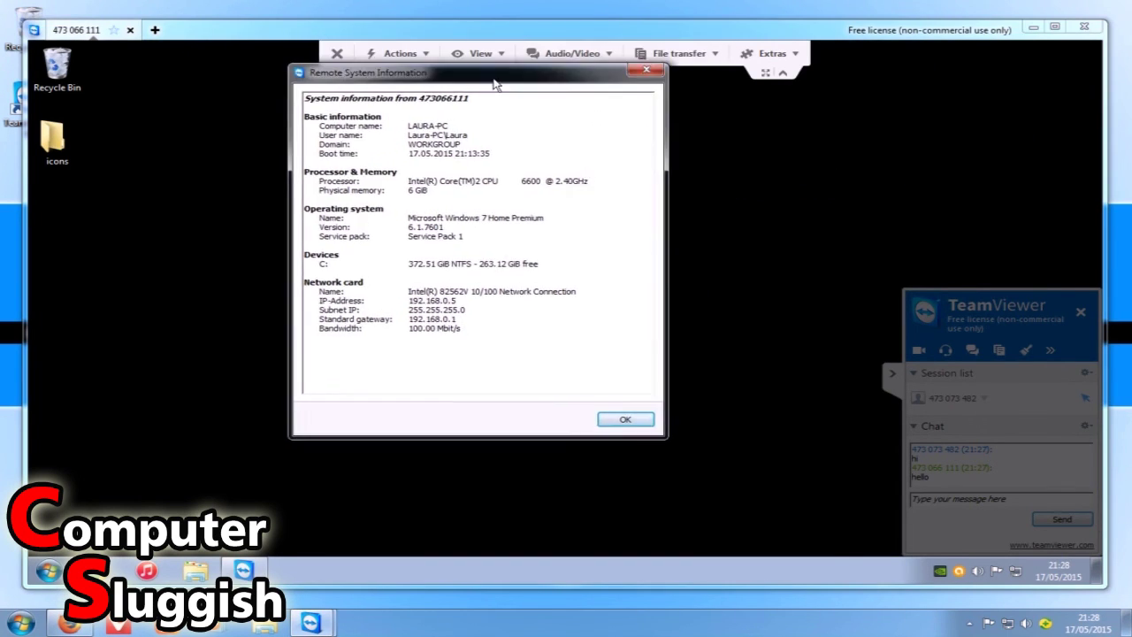
{"action": "left_click_drag", "start_coordinate": [375, 123], "coordinate": [466, 203]}
{"action": "left_click", "coordinate": [435, 157]}
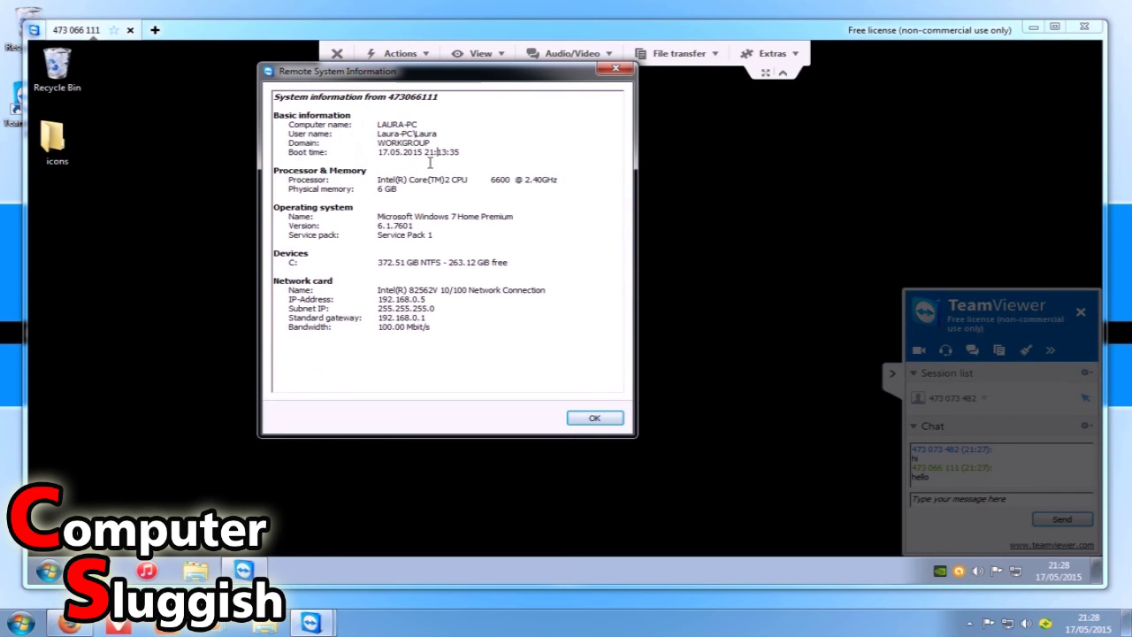
{"action": "left_click_drag", "start_coordinate": [420, 124], "coordinate": [380, 131]}
{"action": "left_click", "coordinate": [381, 133]}
{"action": "left_click_drag", "start_coordinate": [421, 76], "coordinate": [414, 78]}
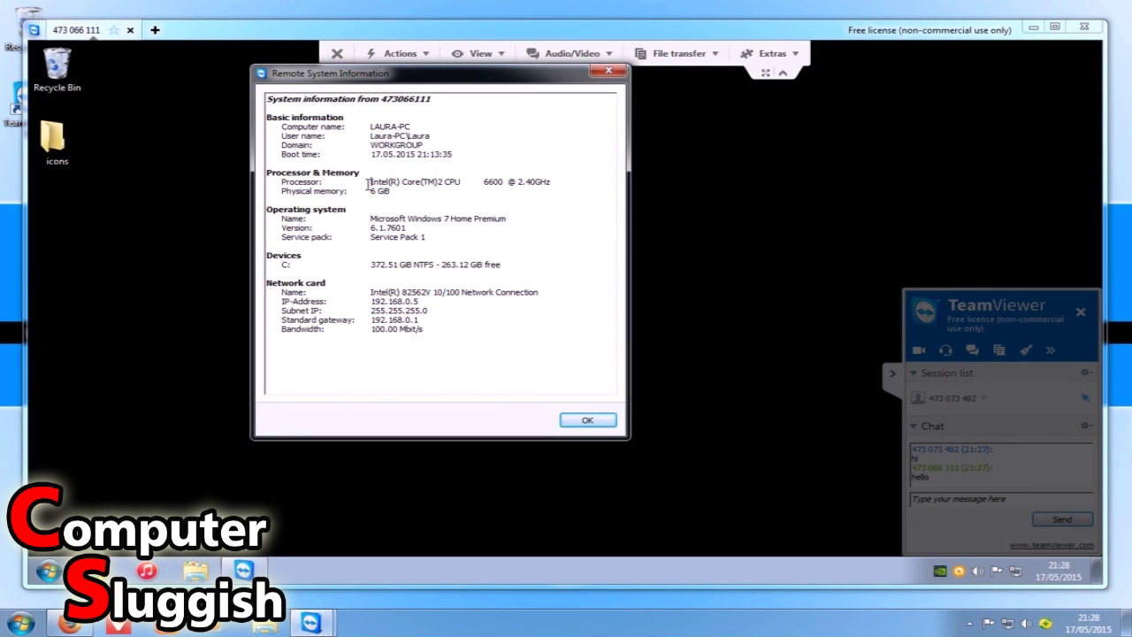
{"action": "left_click_drag", "start_coordinate": [367, 184], "coordinate": [458, 192]}
{"action": "left_click", "coordinate": [455, 188]}
{"action": "left_click_drag", "start_coordinate": [370, 191], "coordinate": [399, 192]}
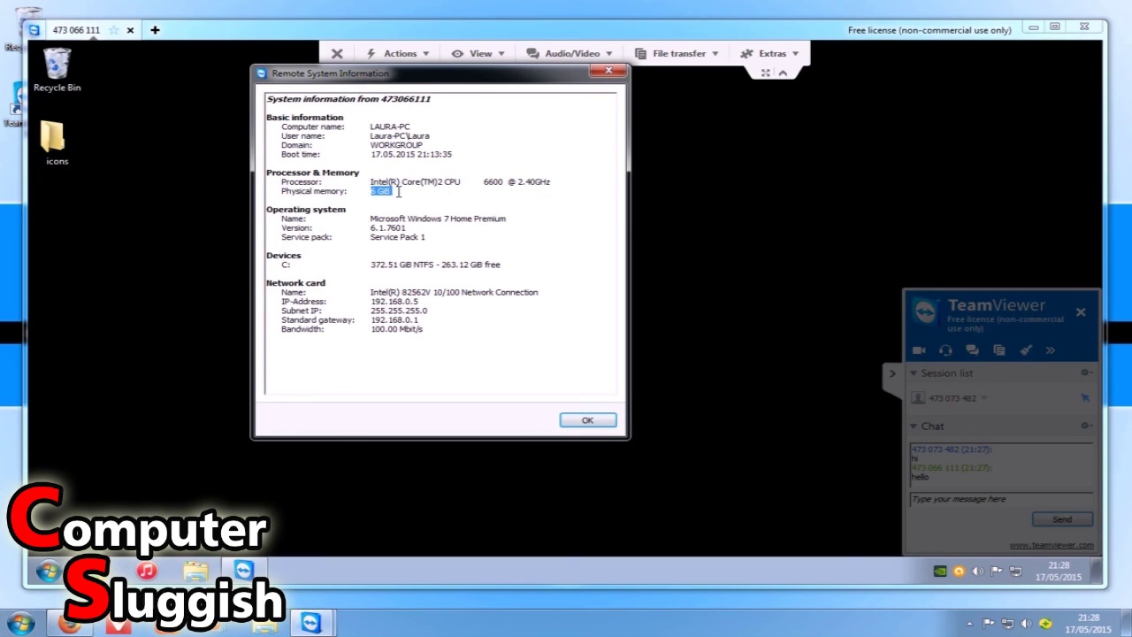
{"action": "left_click", "coordinate": [451, 192]}
{"action": "left_click_drag", "start_coordinate": [500, 222], "coordinate": [518, 263]}
{"action": "left_click", "coordinate": [445, 215]}
{"action": "left_click", "coordinate": [397, 251]}
{"action": "left_click", "coordinate": [505, 231]}
{"action": "mouse_move", "coordinate": [498, 268]}
{"action": "left_mouse_down"}
{"action": "mouse_move", "coordinate": [443, 265]}
{"action": "mouse_move", "coordinate": [478, 267]}
{"action": "left_mouse_up"}
{"action": "left_click", "coordinate": [473, 221]}
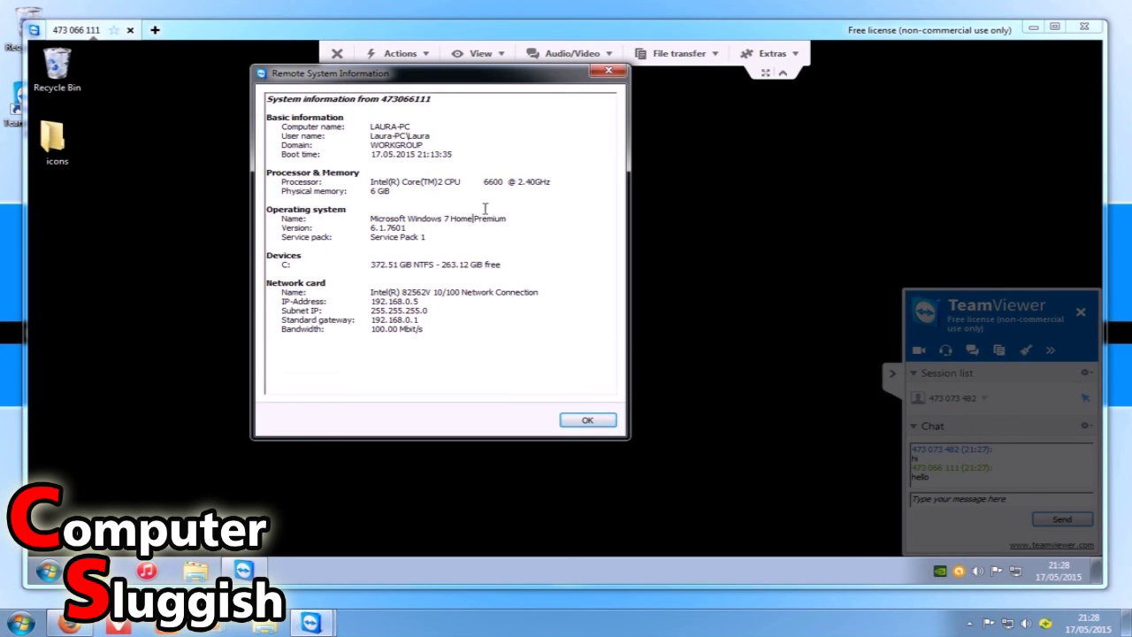
{"action": "left_click", "coordinate": [574, 423]}
Review Extras > Connection Info's access rights and UDP traffic details, then close it.
{"action": "left_click", "coordinate": [795, 55]}
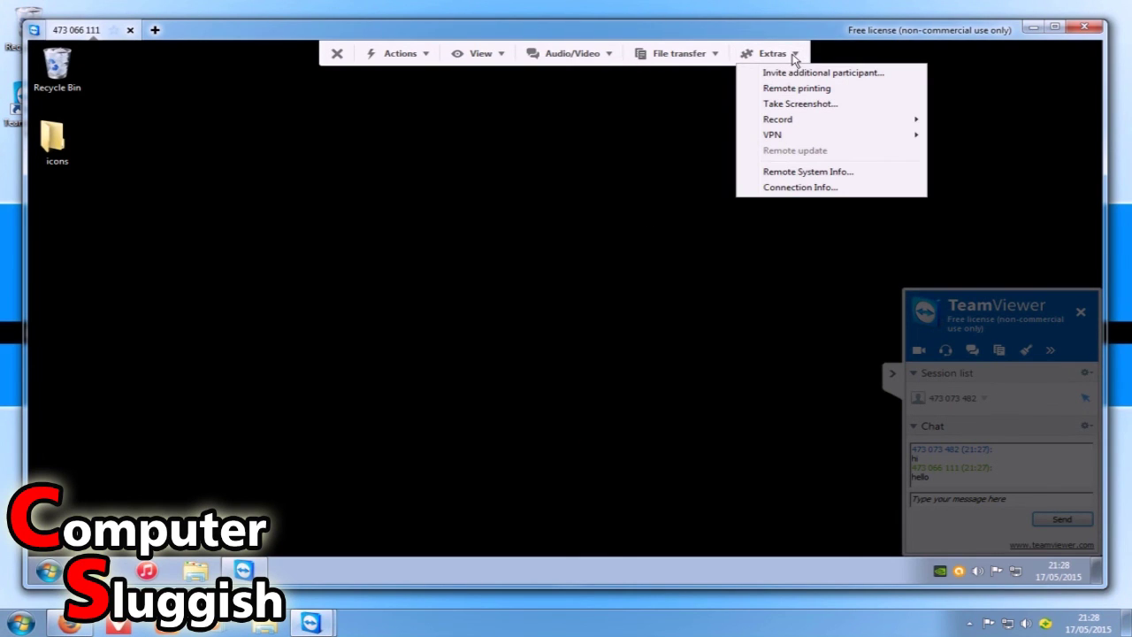
{"action": "left_click", "coordinate": [827, 190]}
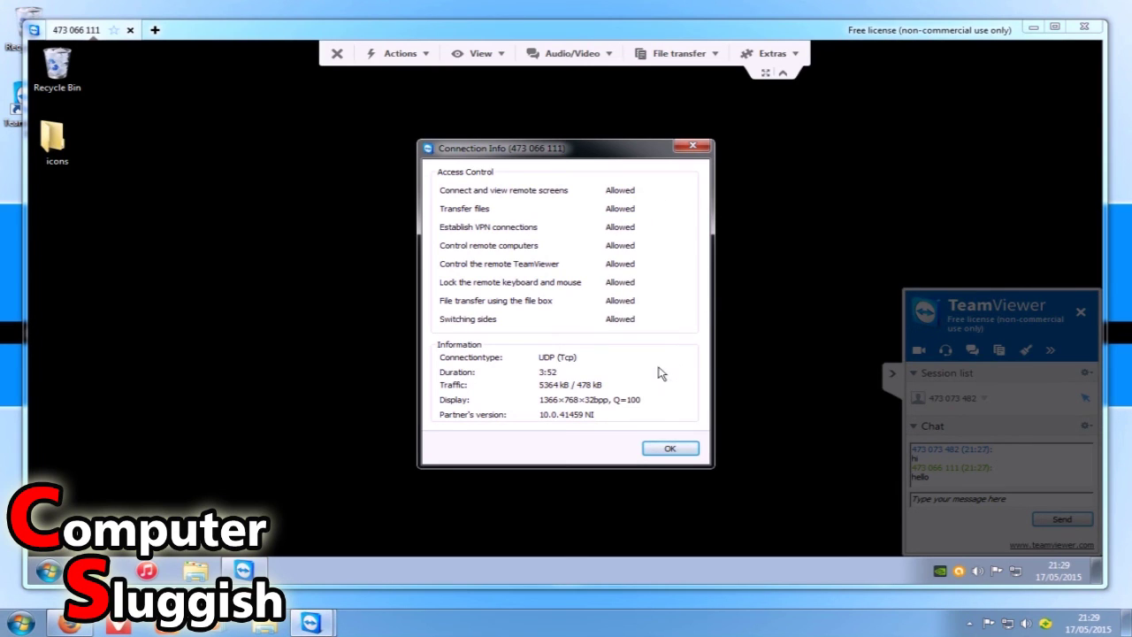
{"action": "left_click", "coordinate": [670, 449]}
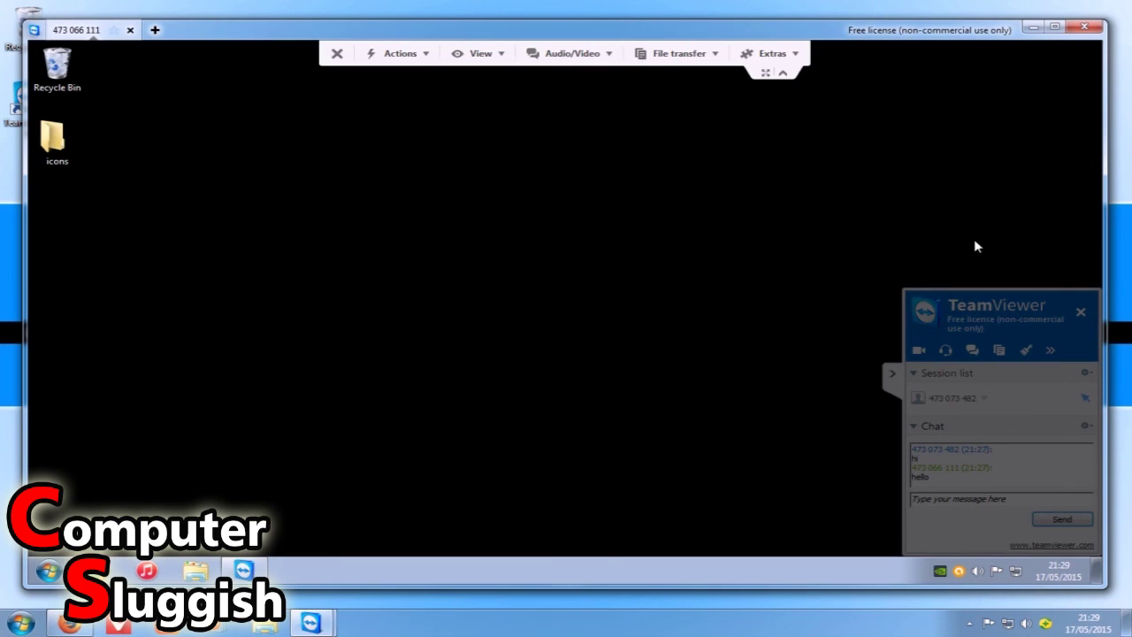